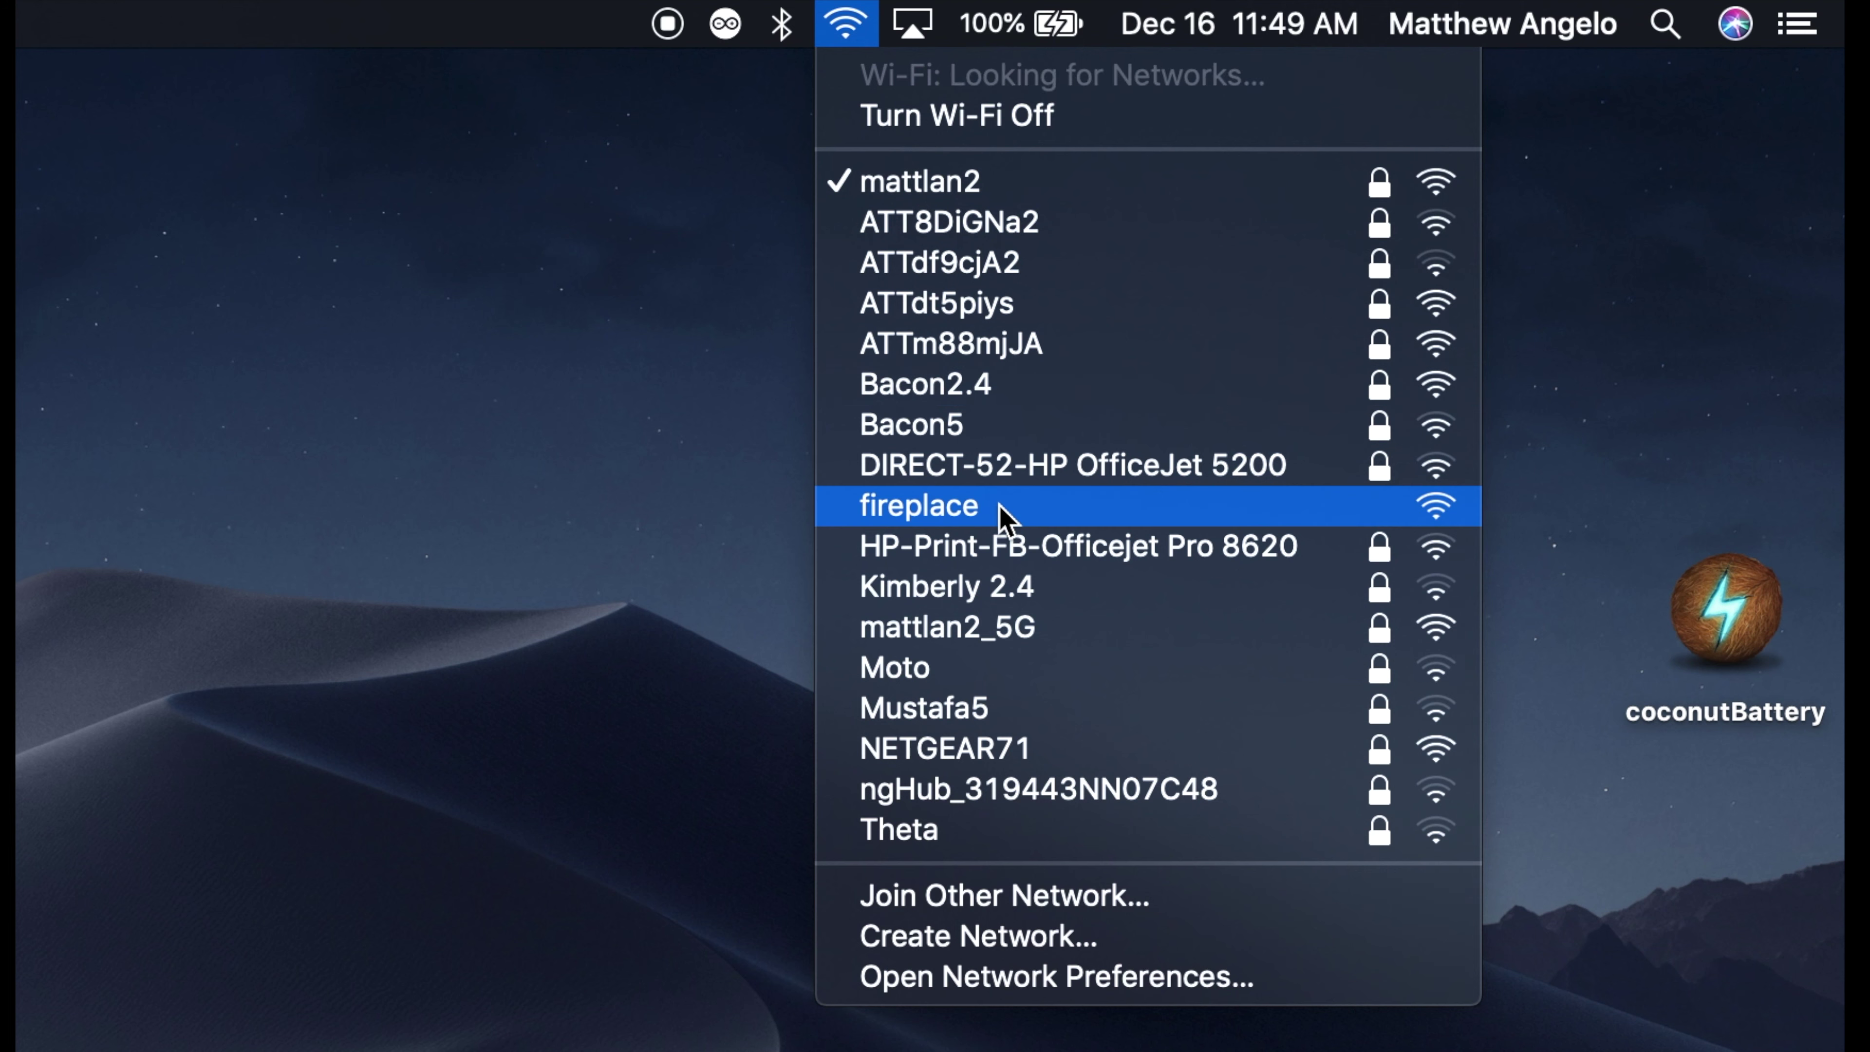
Step: Join the open 'fireplace' Wi-Fi network and scan for networks in the module's setup portal
{"action": "left_click", "coordinate": [996, 509]}
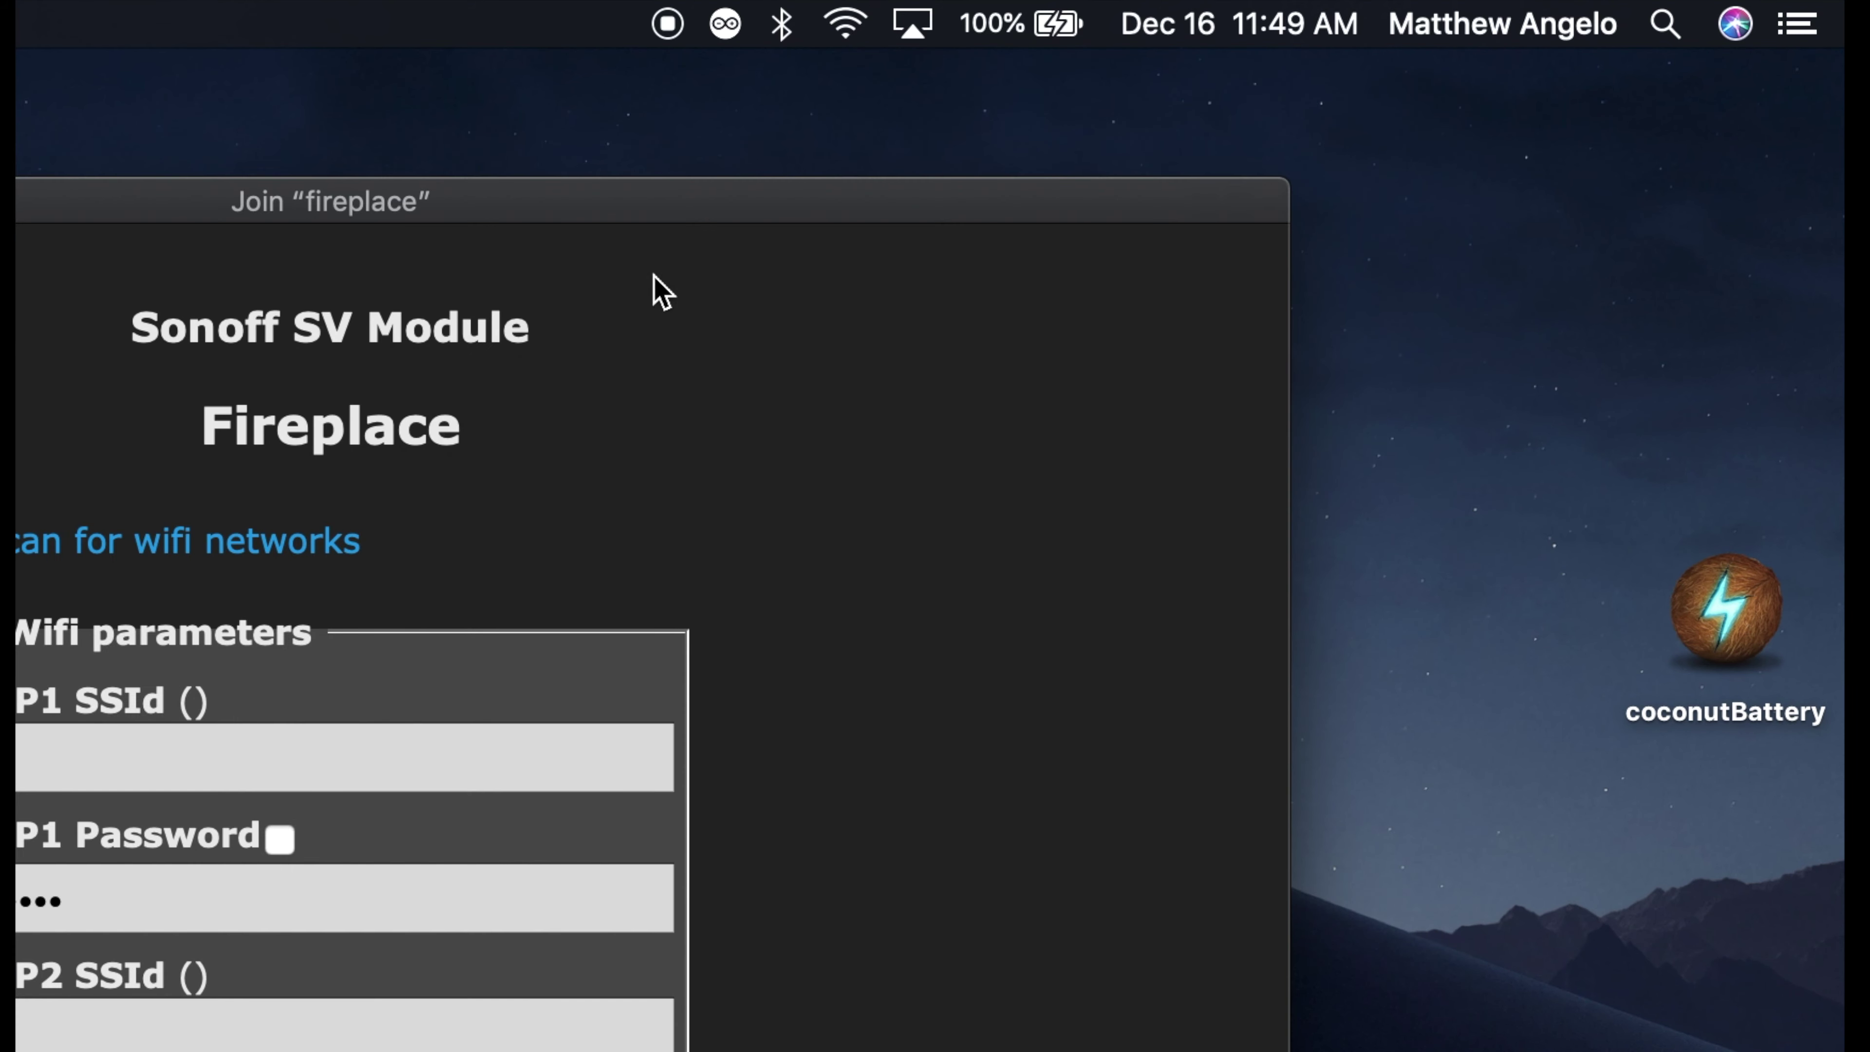
{"action": "left_click_drag", "start_coordinate": [627, 210], "coordinate": [1098, 158]}
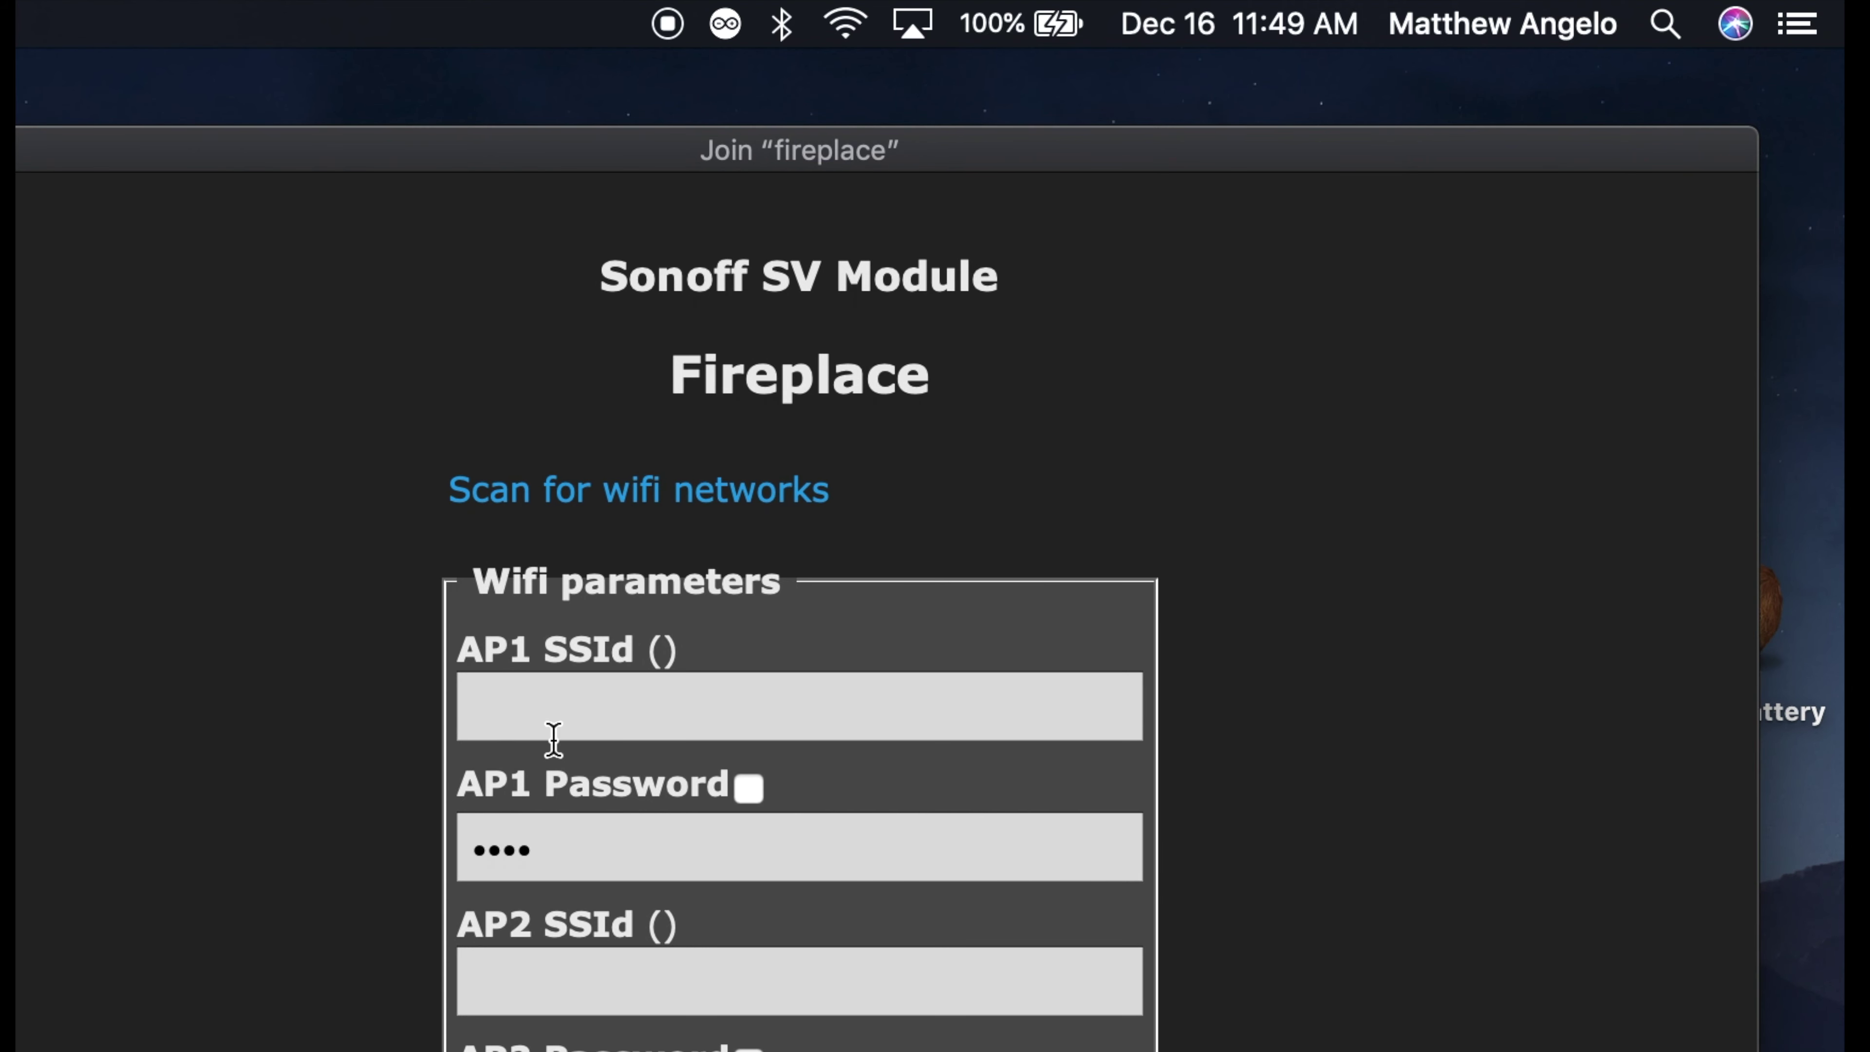
{"action": "left_click", "coordinate": [594, 493]}
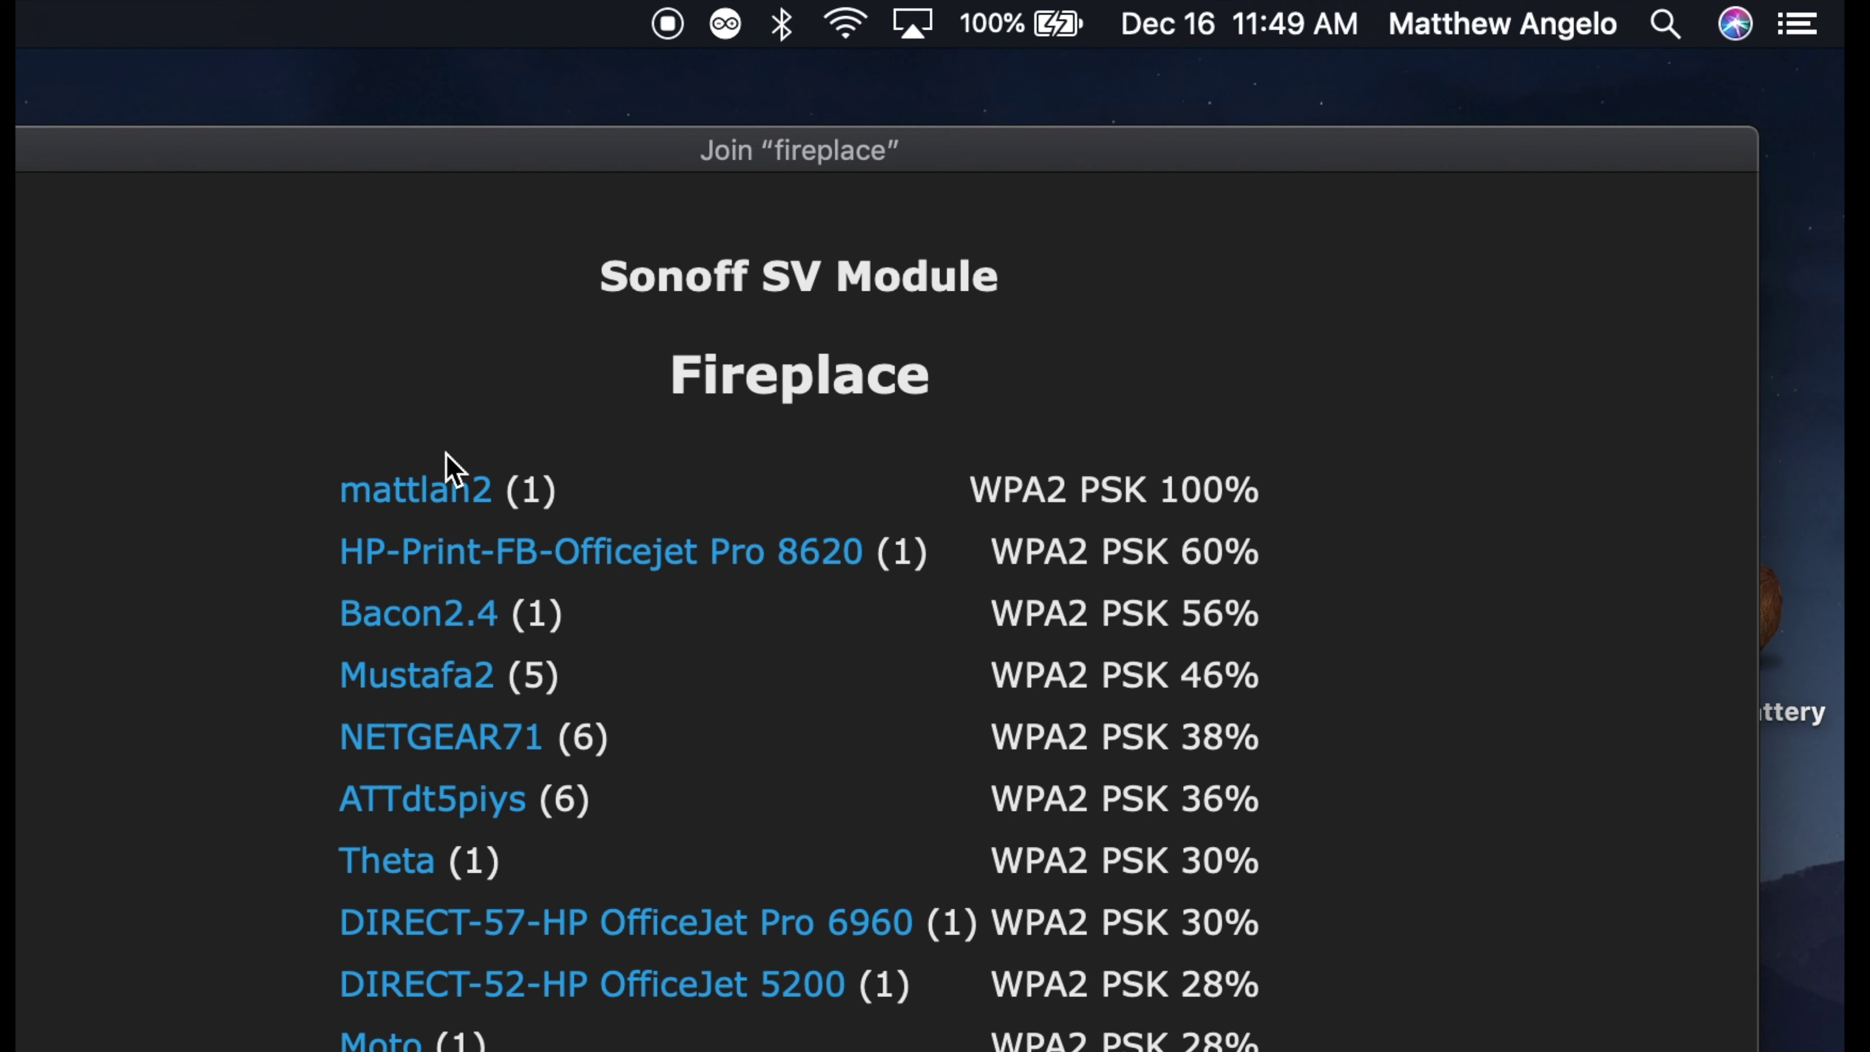
Step: Select mattlan2, enter its password as AP1 Password, and save the Wi-Fi settings
{"action": "left_click", "coordinate": [383, 509]}
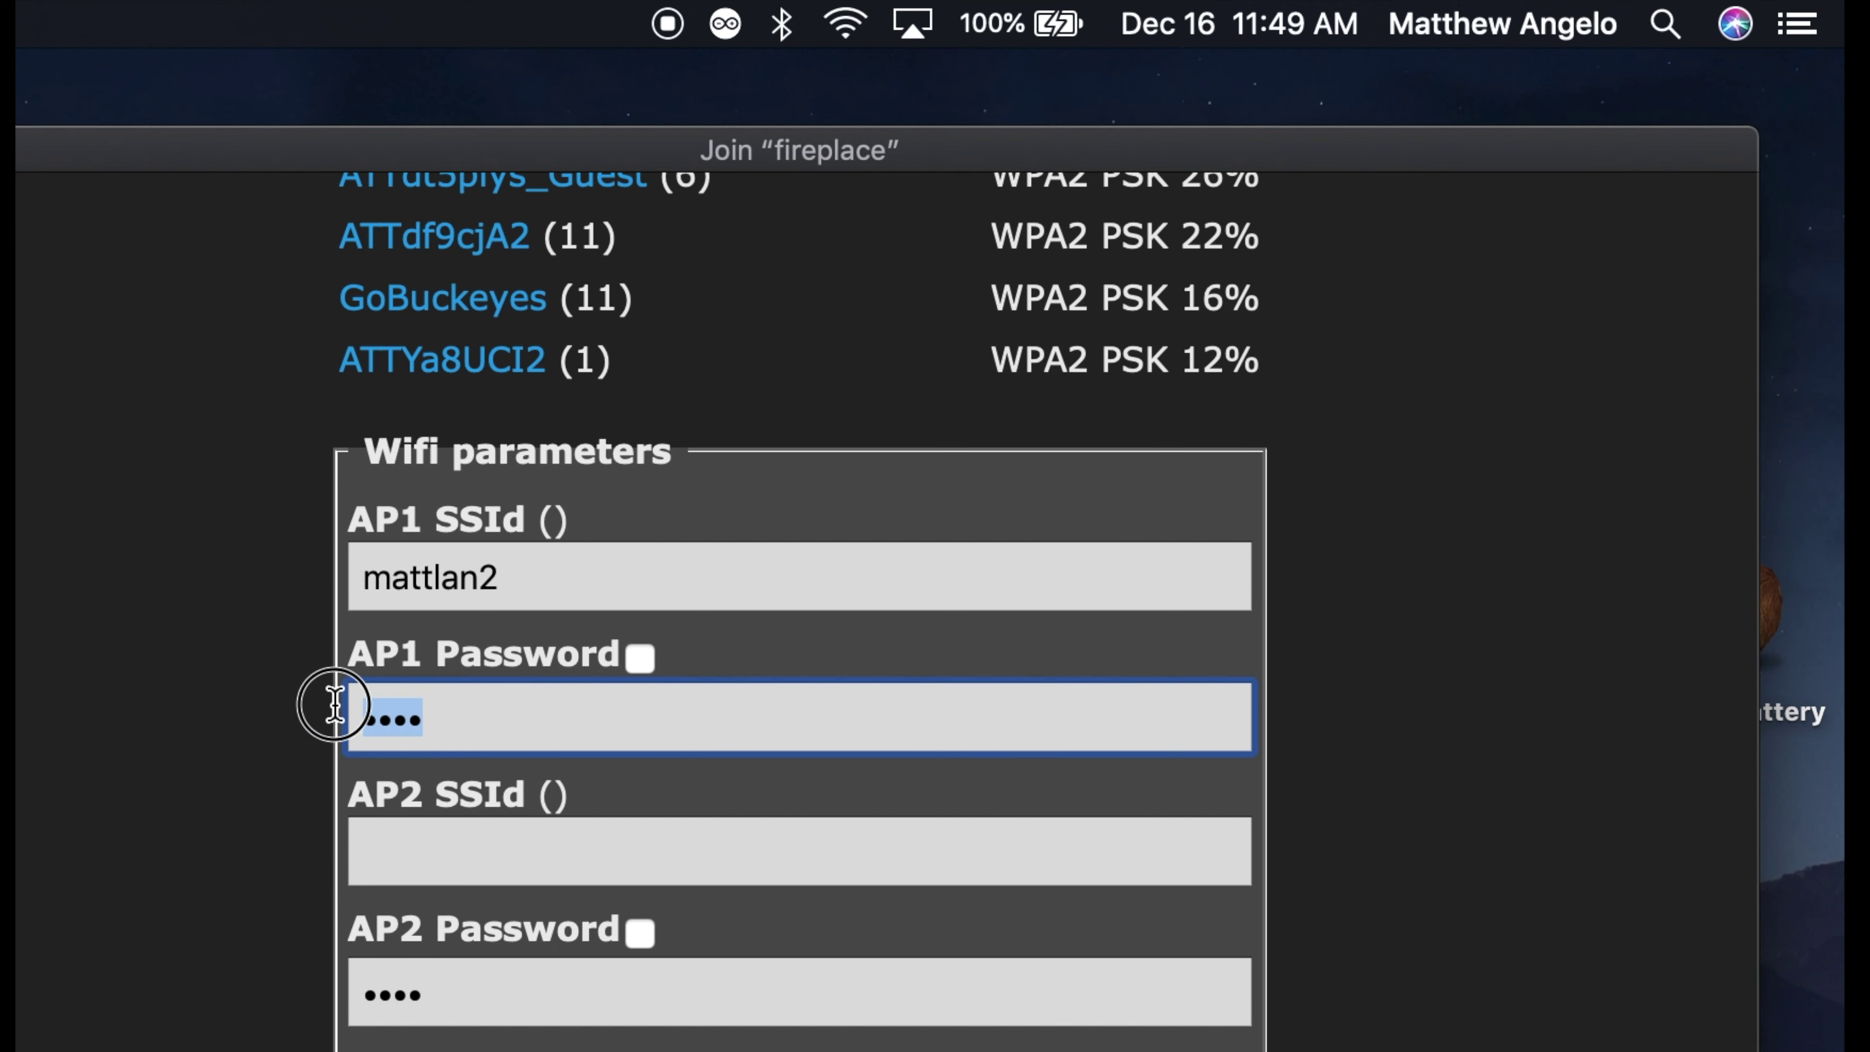
{"action": "type", "text": "•••••••"}
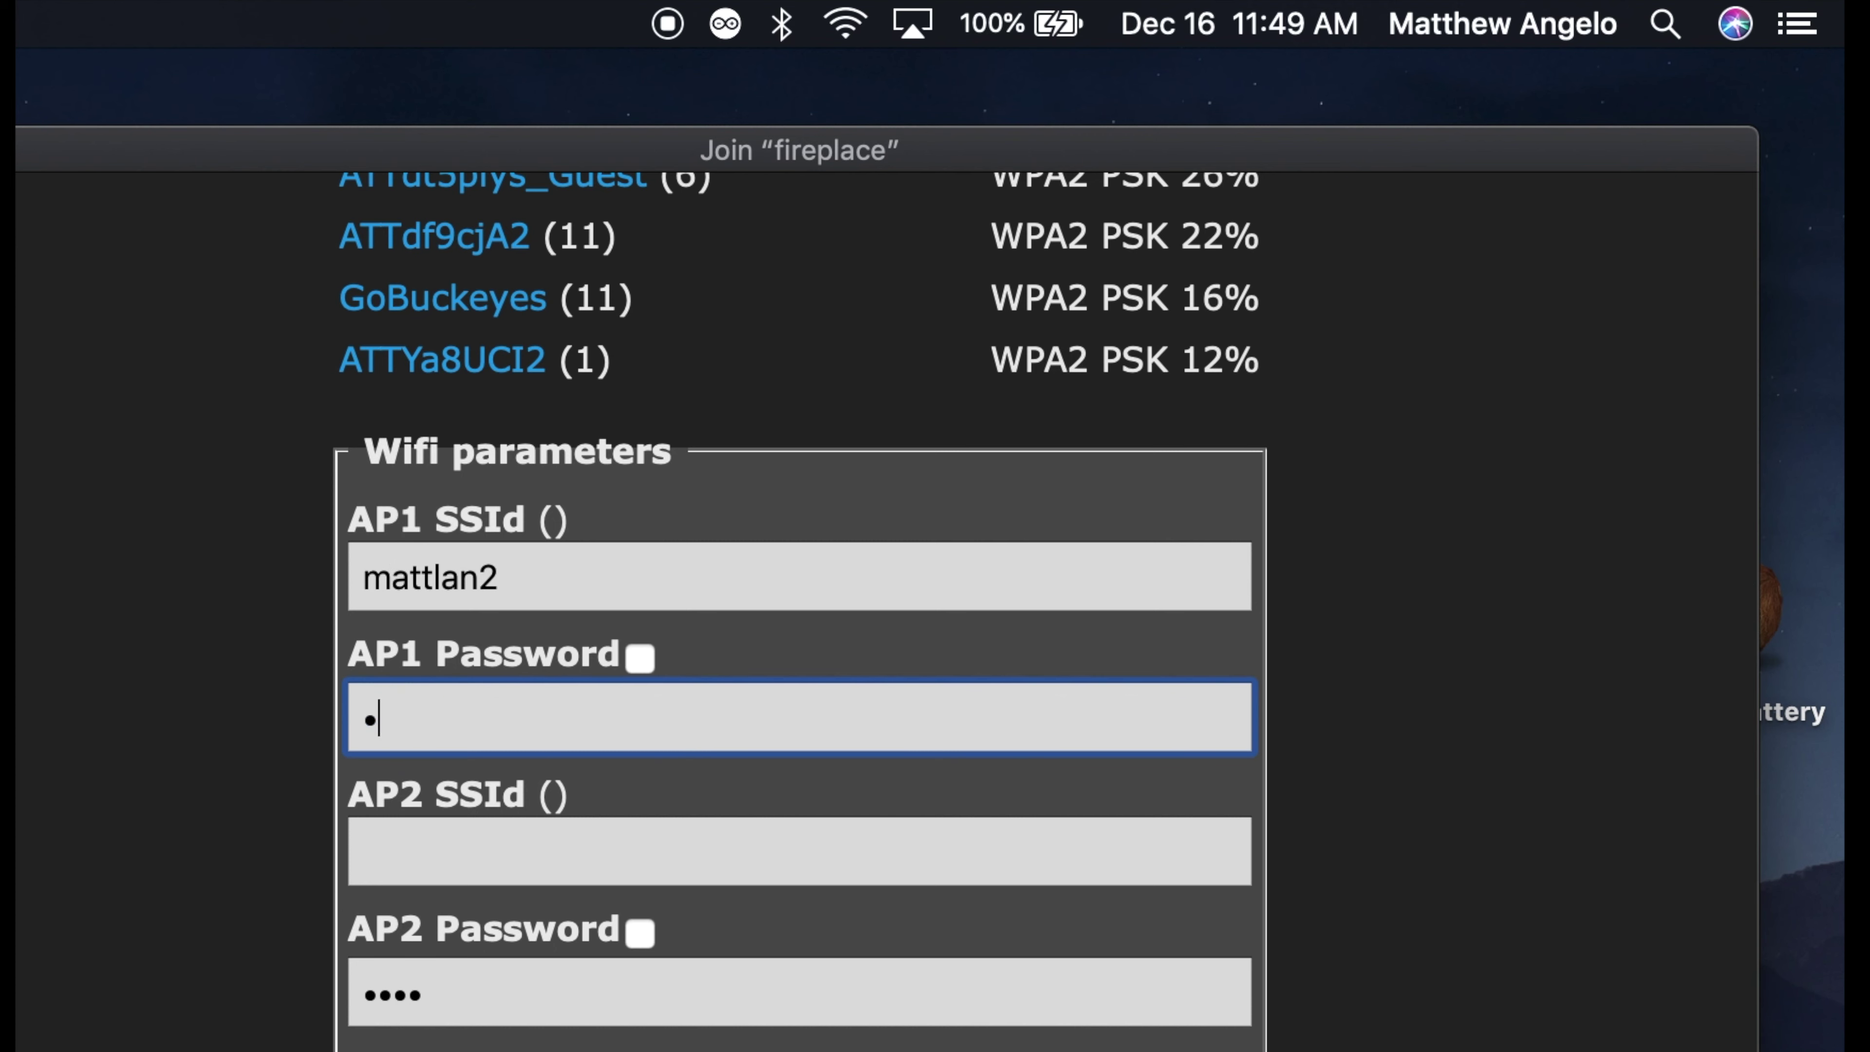
{"action": "type", "text": "••"}
{"action": "scroll", "coordinate": [155, 825], "scroll_direction": "down", "scroll_amount": 2}
{"action": "scroll", "coordinate": [159, 837], "scroll_direction": "down", "scroll_amount": 3}
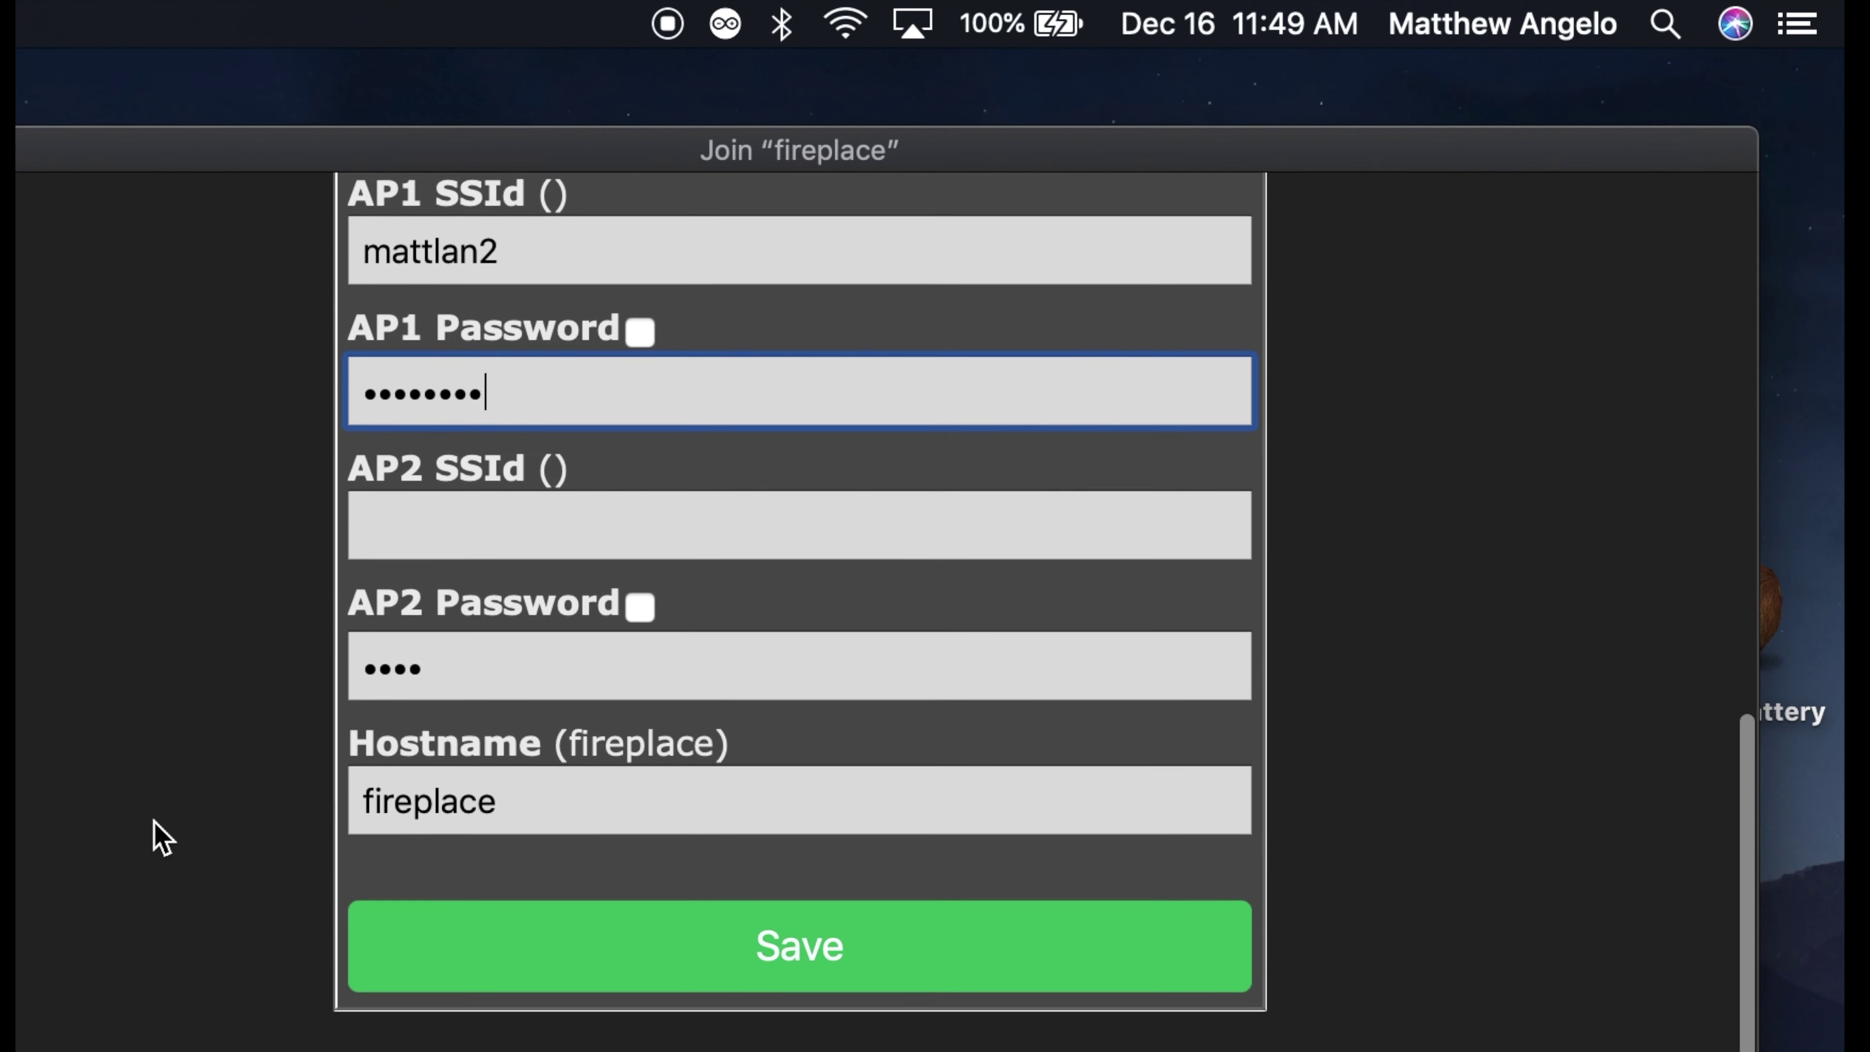
{"action": "left_click", "coordinate": [642, 943]}
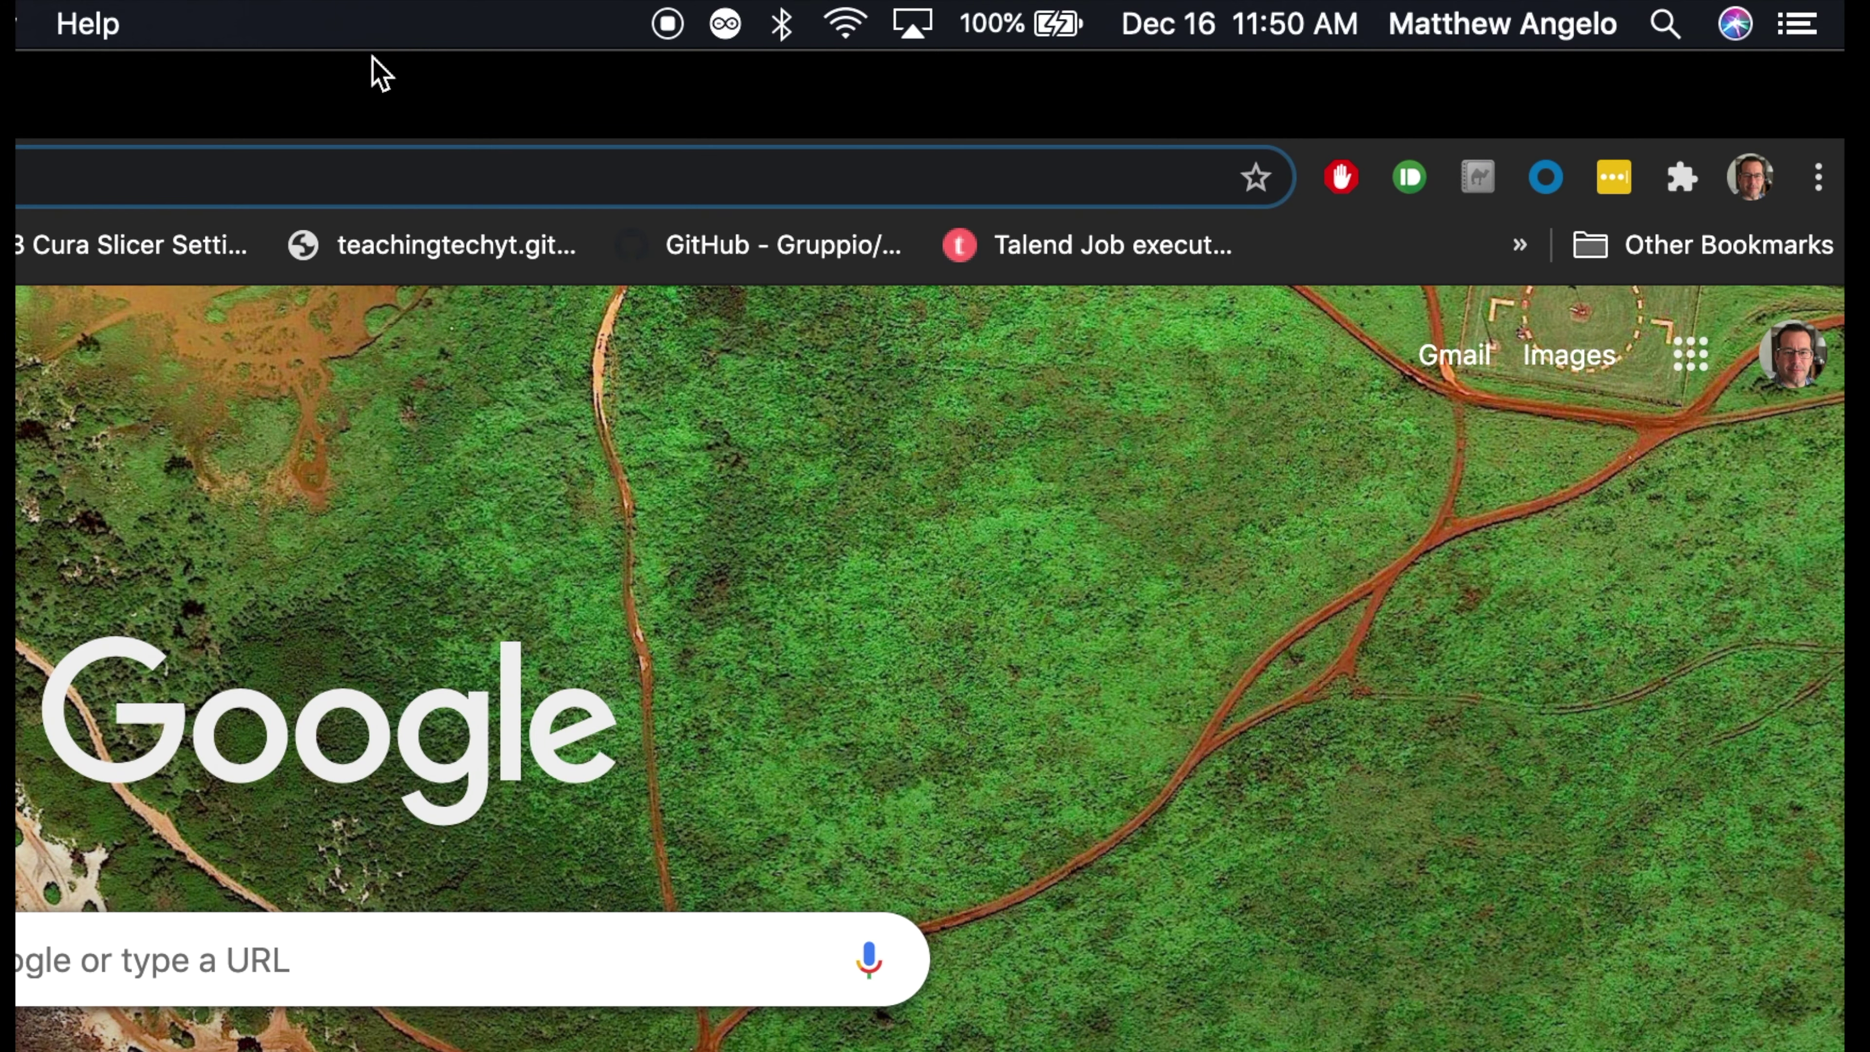
{"action": "left_click_drag", "start_coordinate": [397, 108], "coordinate": [1626, 240]}
{"action": "type", "text": "http://"}
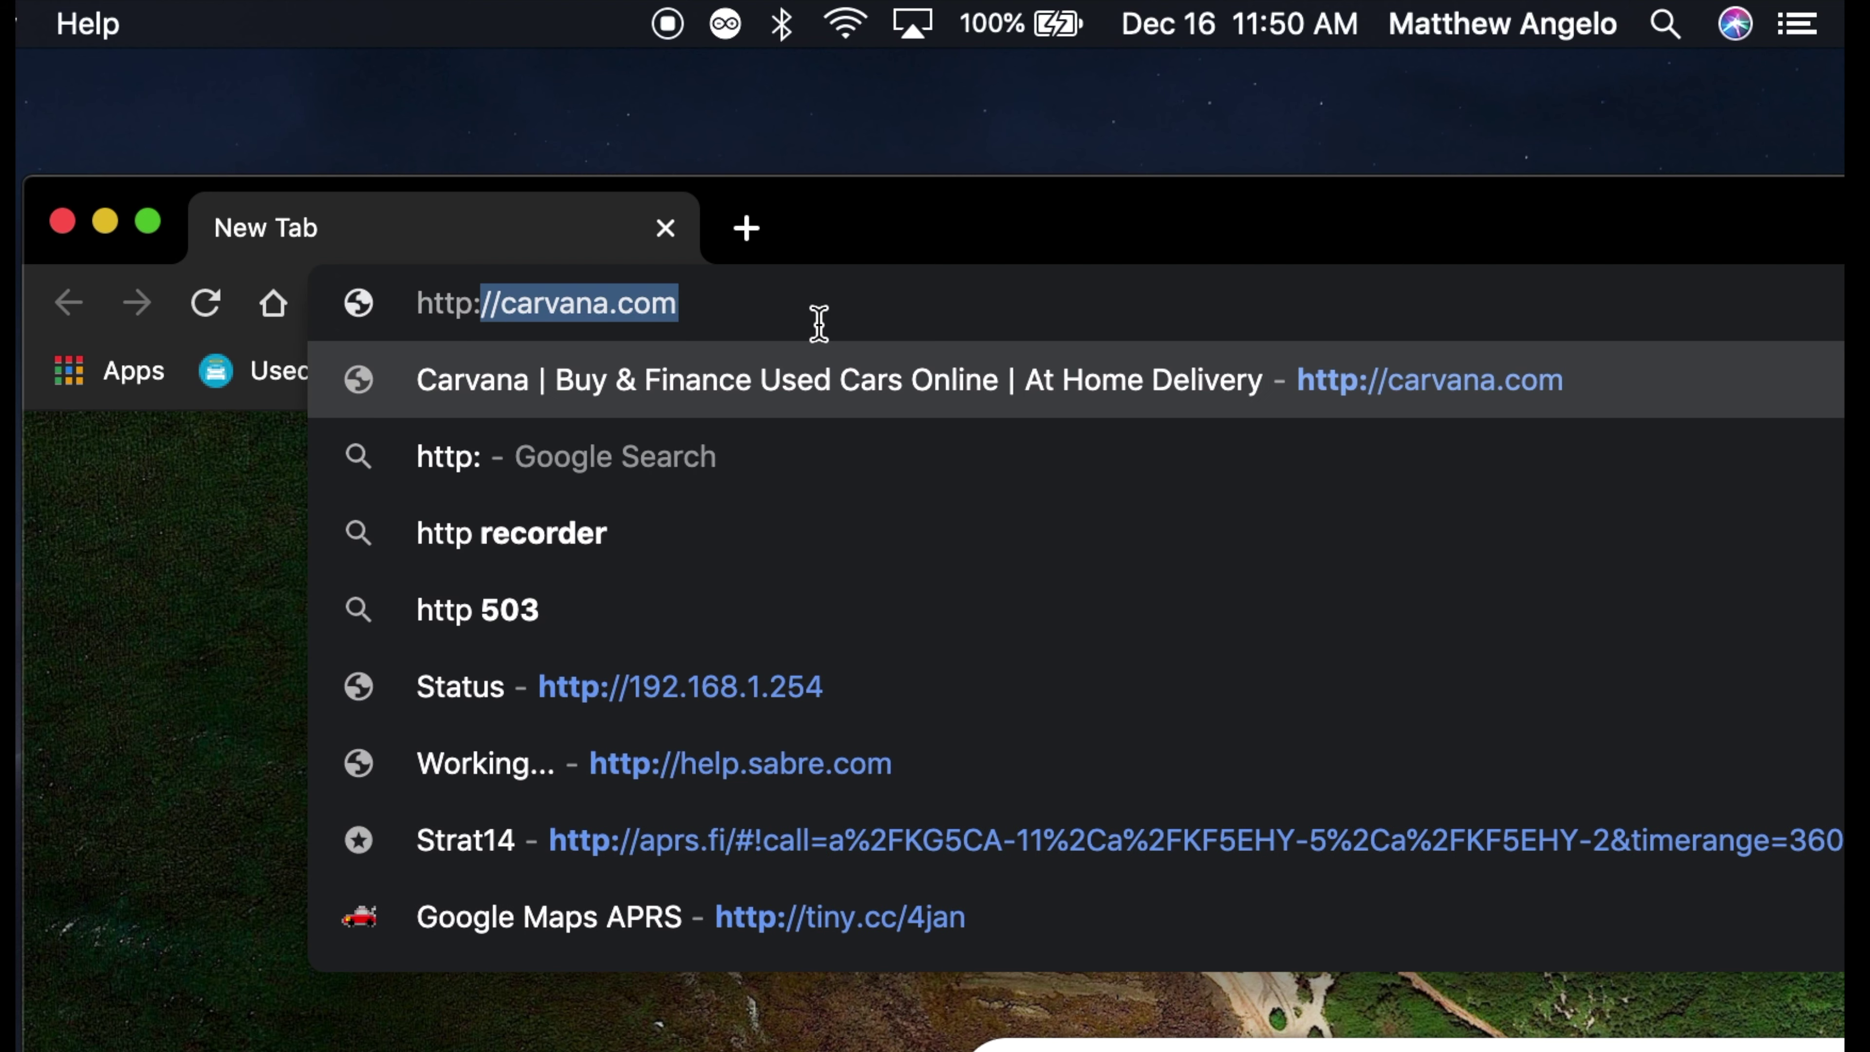
{"action": "type", "text": "fireplace.local"}
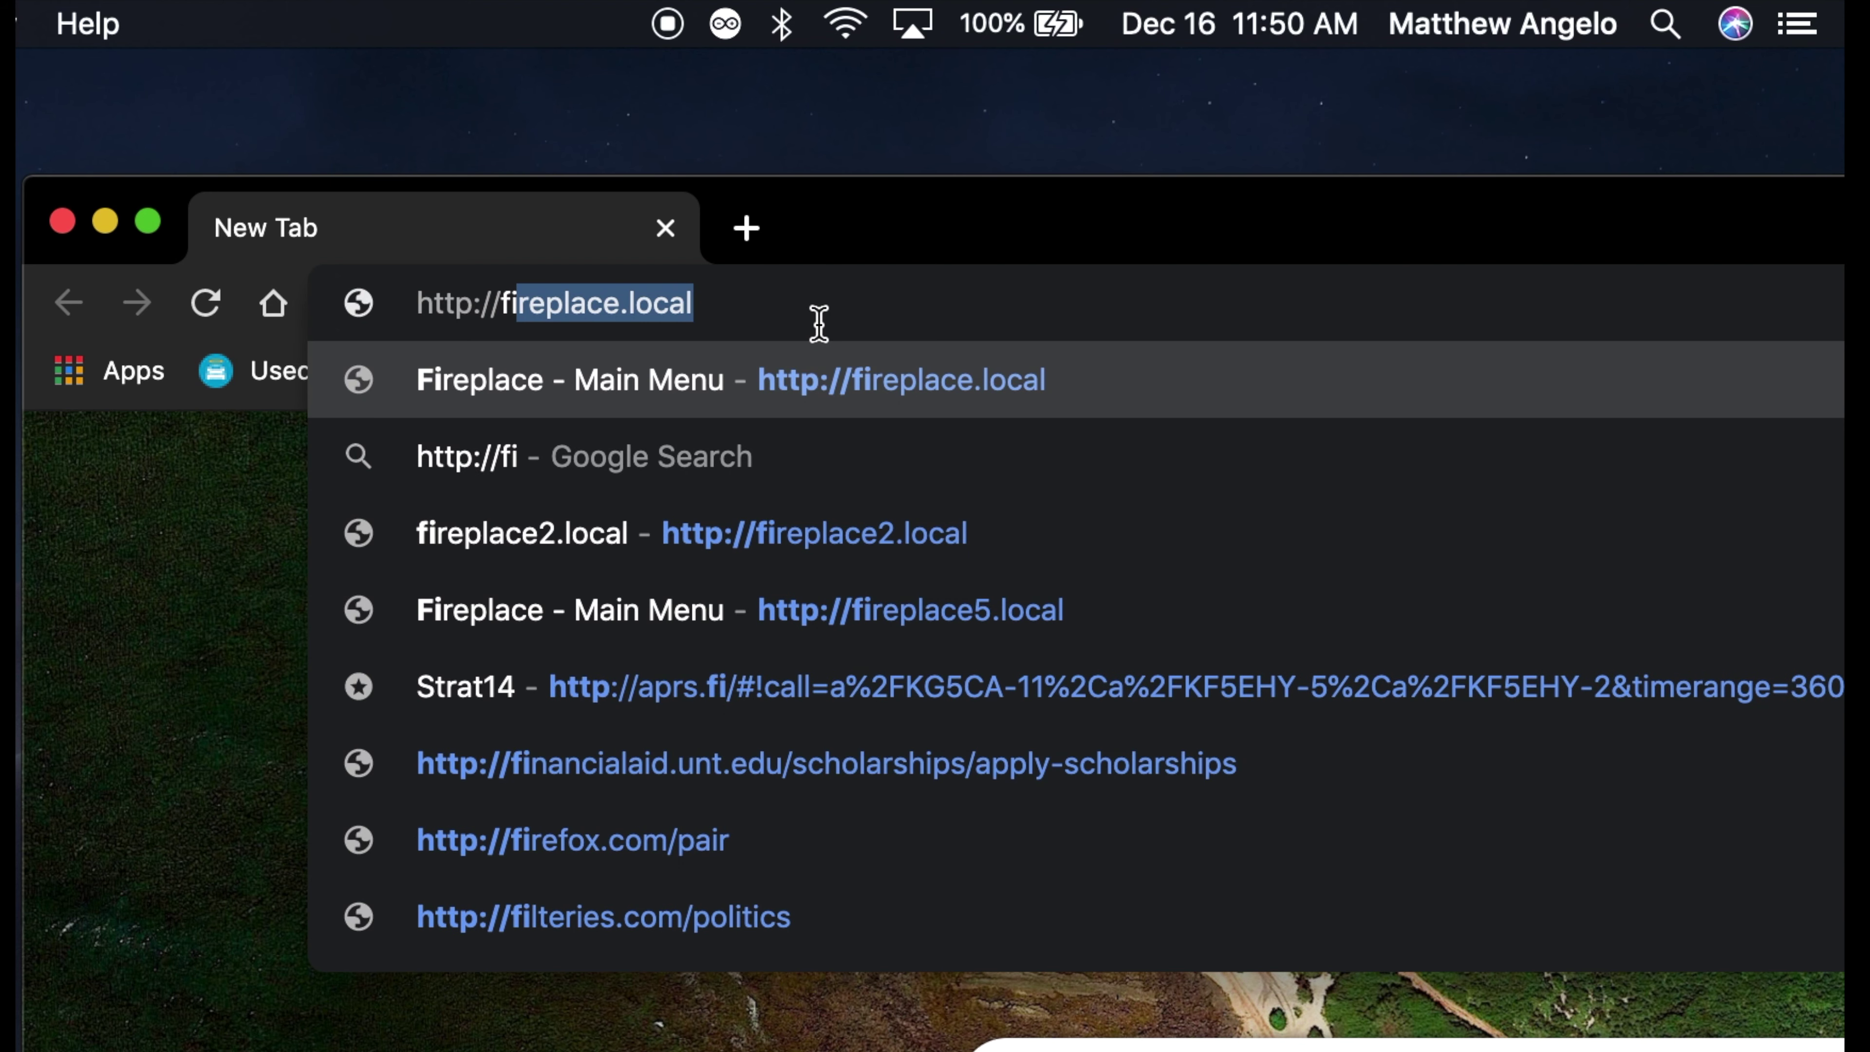
{"action": "key", "text": "Return"}
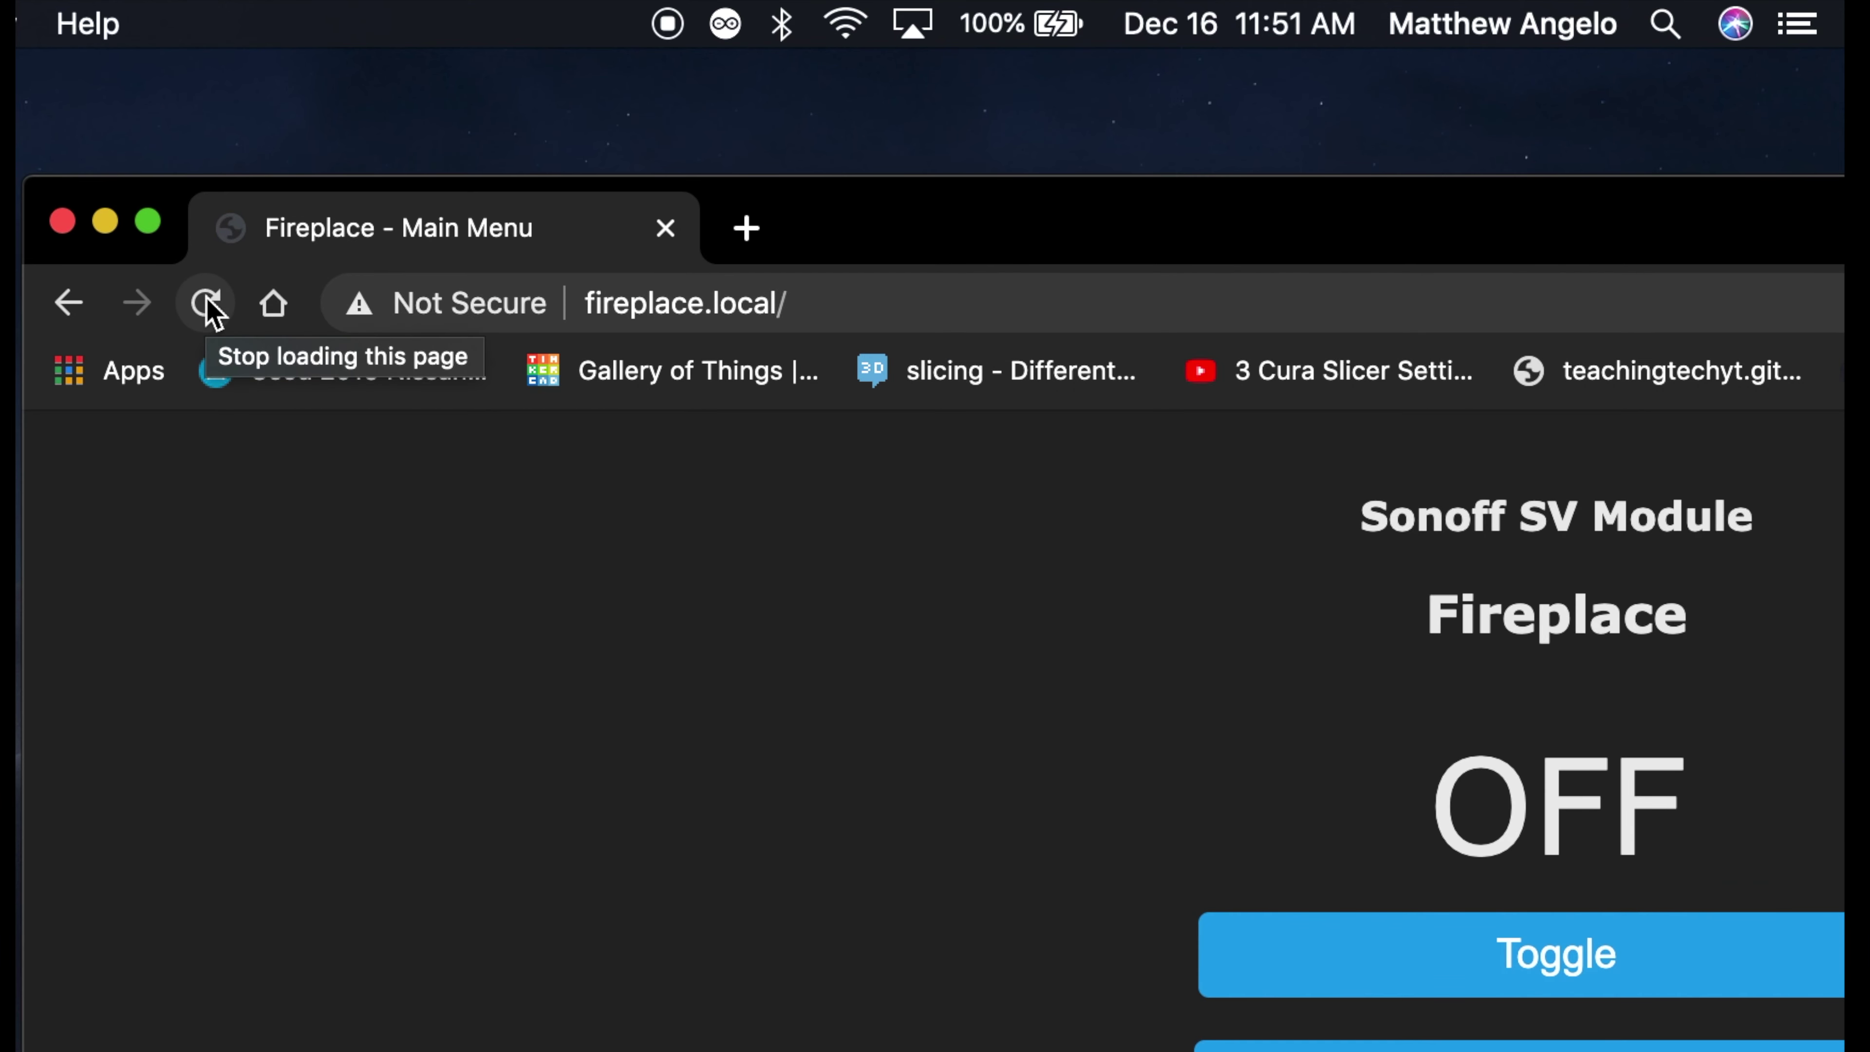
{"action": "left_click", "coordinate": [207, 304]}
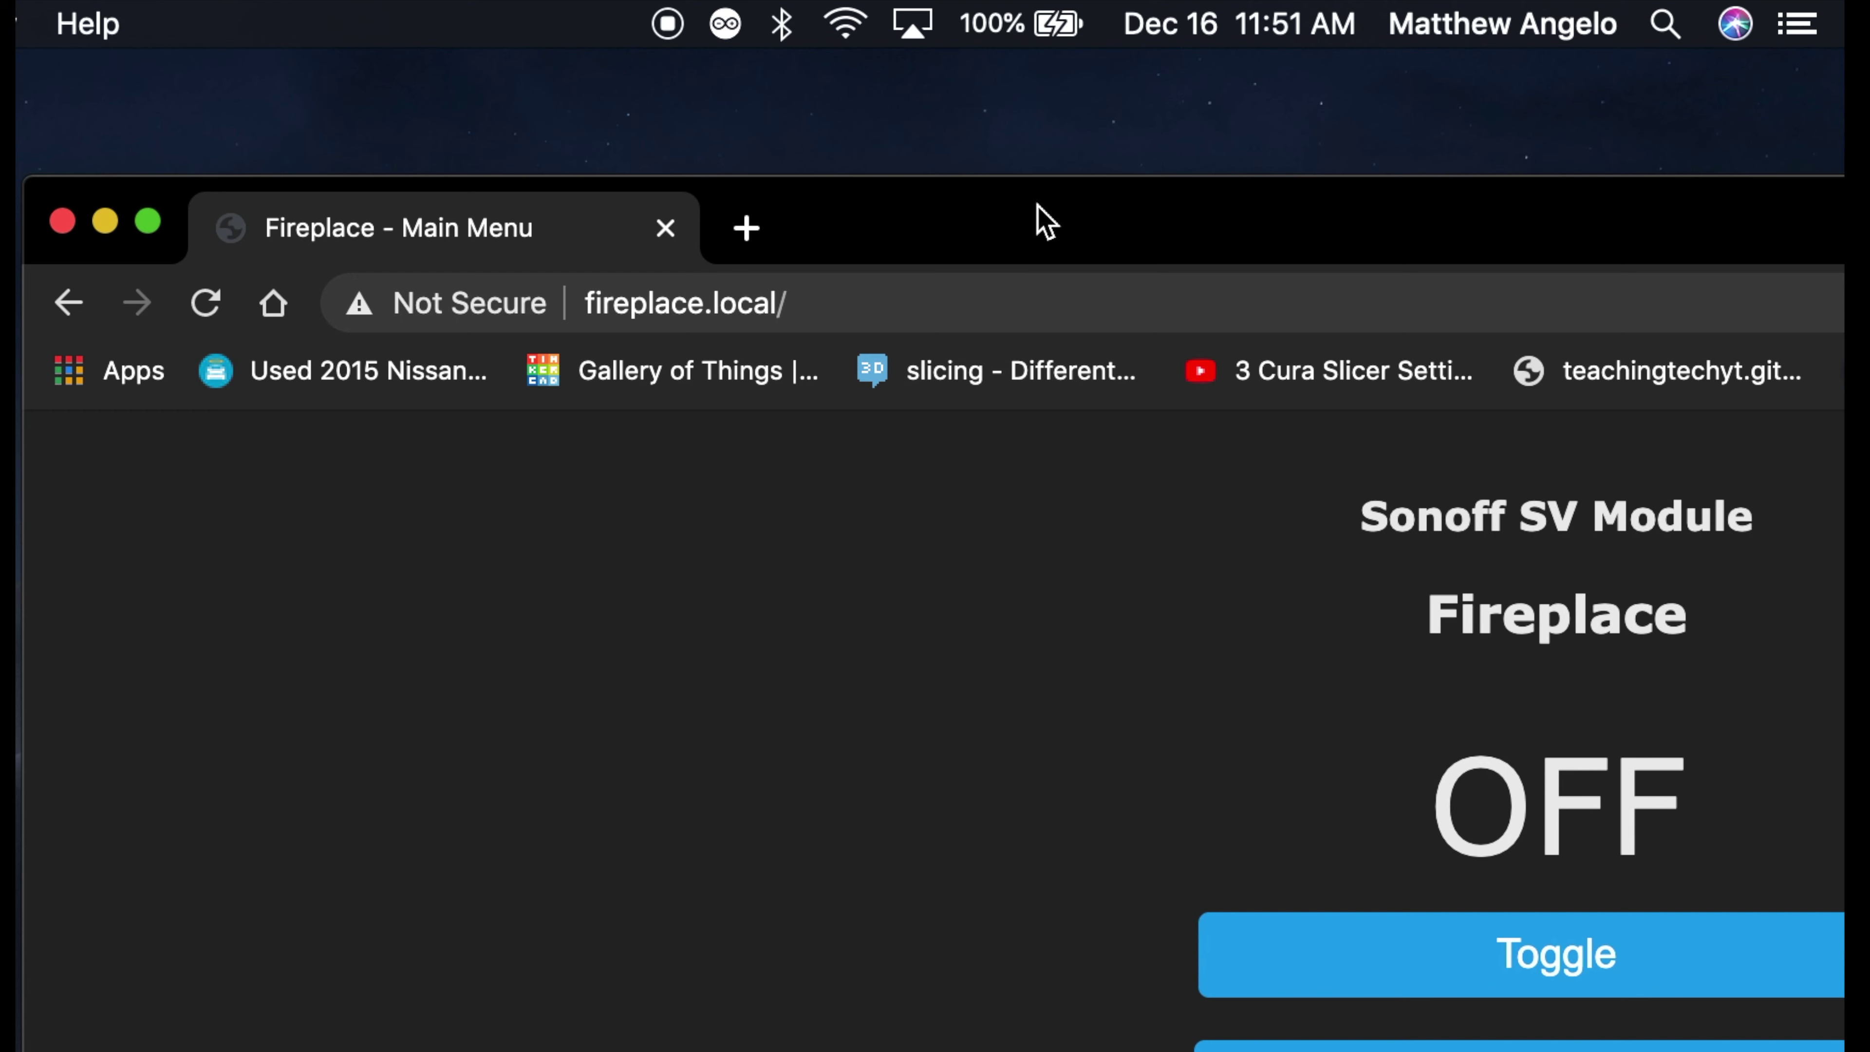
Step: Reposition the Chrome window and highlight the fireplace.local address
{"action": "left_click_drag", "start_coordinate": [1034, 210], "coordinate": [438, 6]}
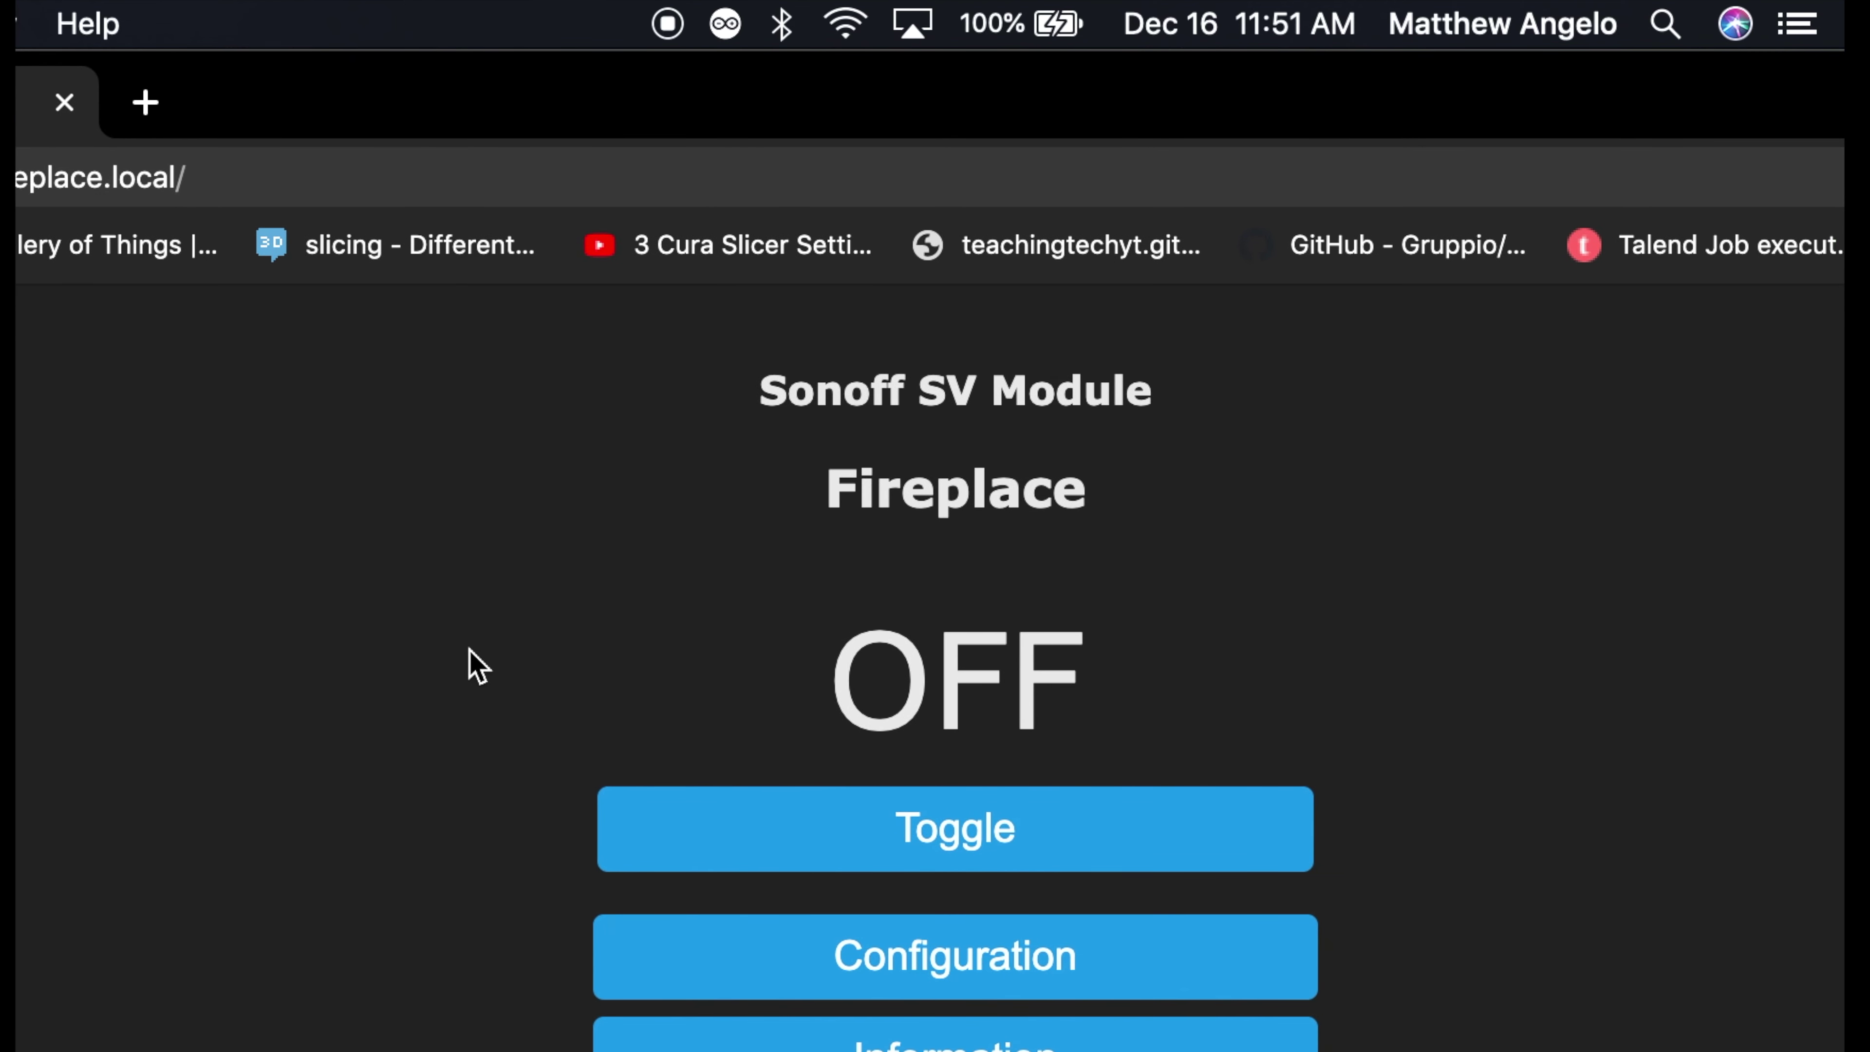
{"action": "scroll", "coordinate": [955, 663], "scroll_direction": "down", "scroll_amount": 2}
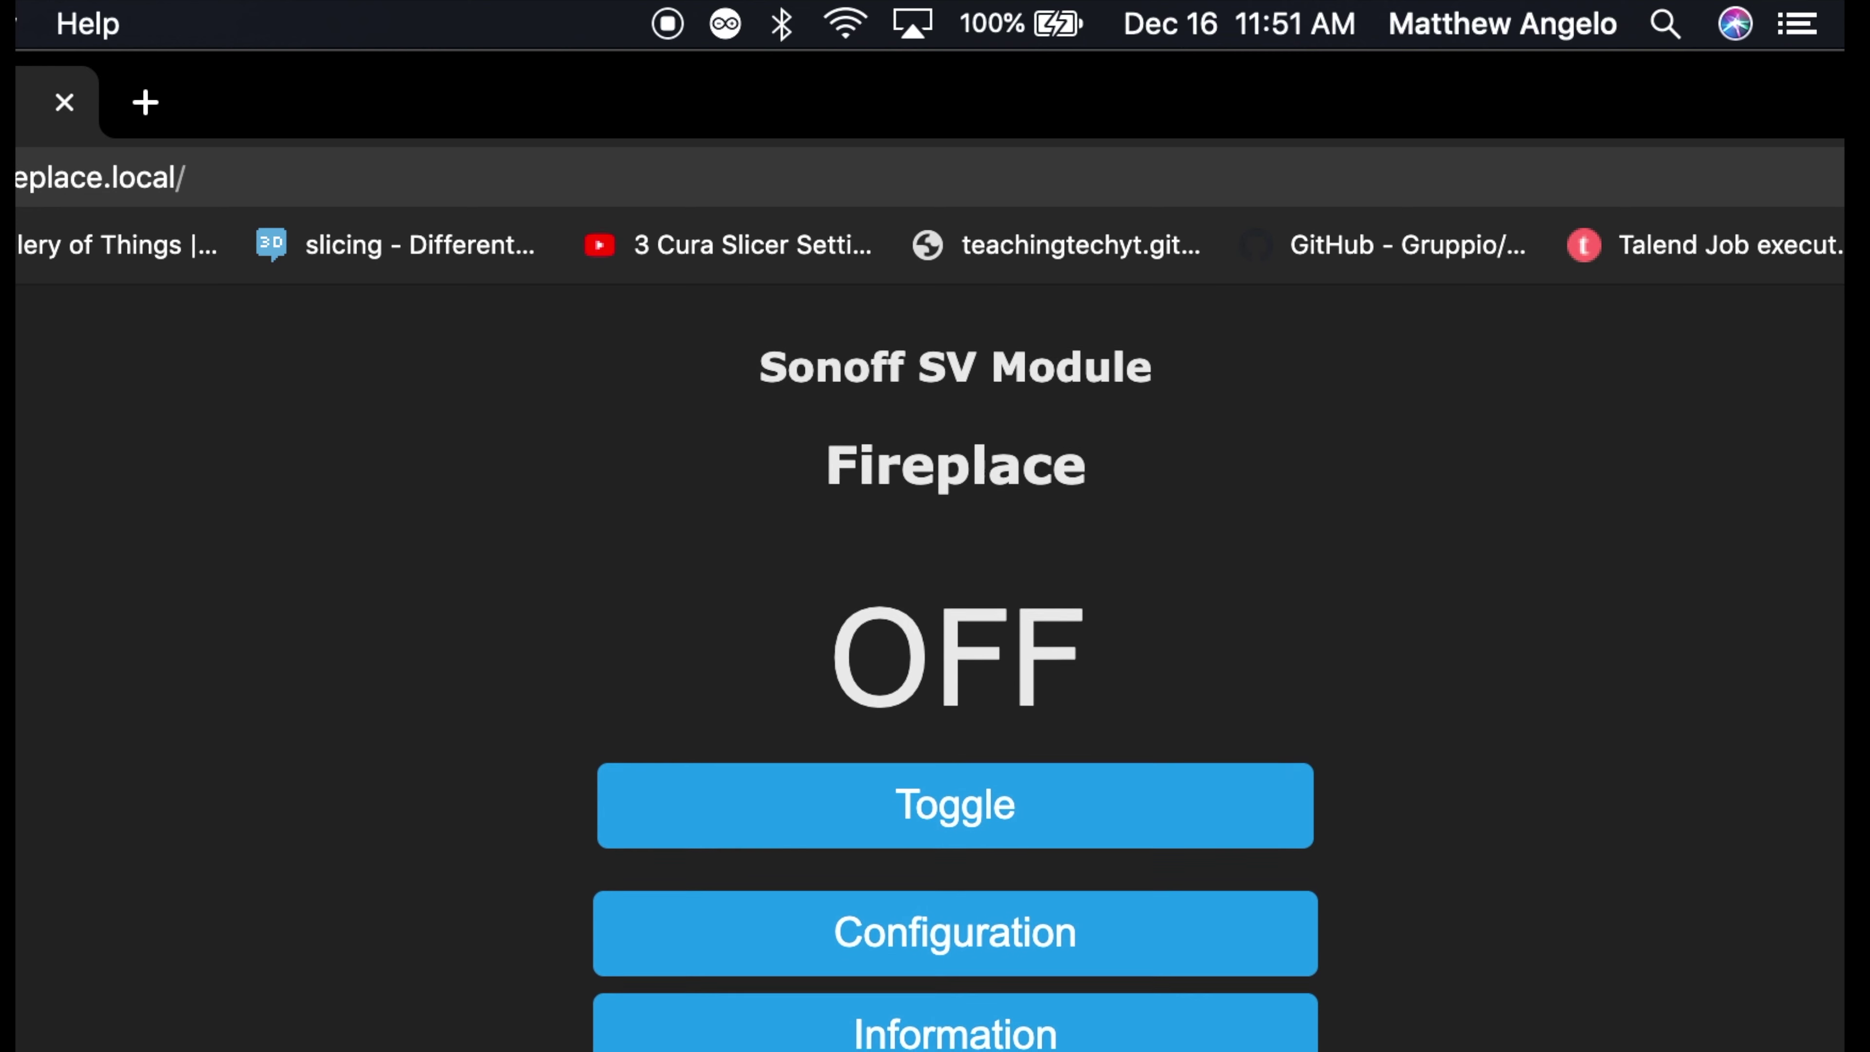
{"action": "scroll", "coordinate": [944, 894], "scroll_direction": "up", "scroll_amount": 2}
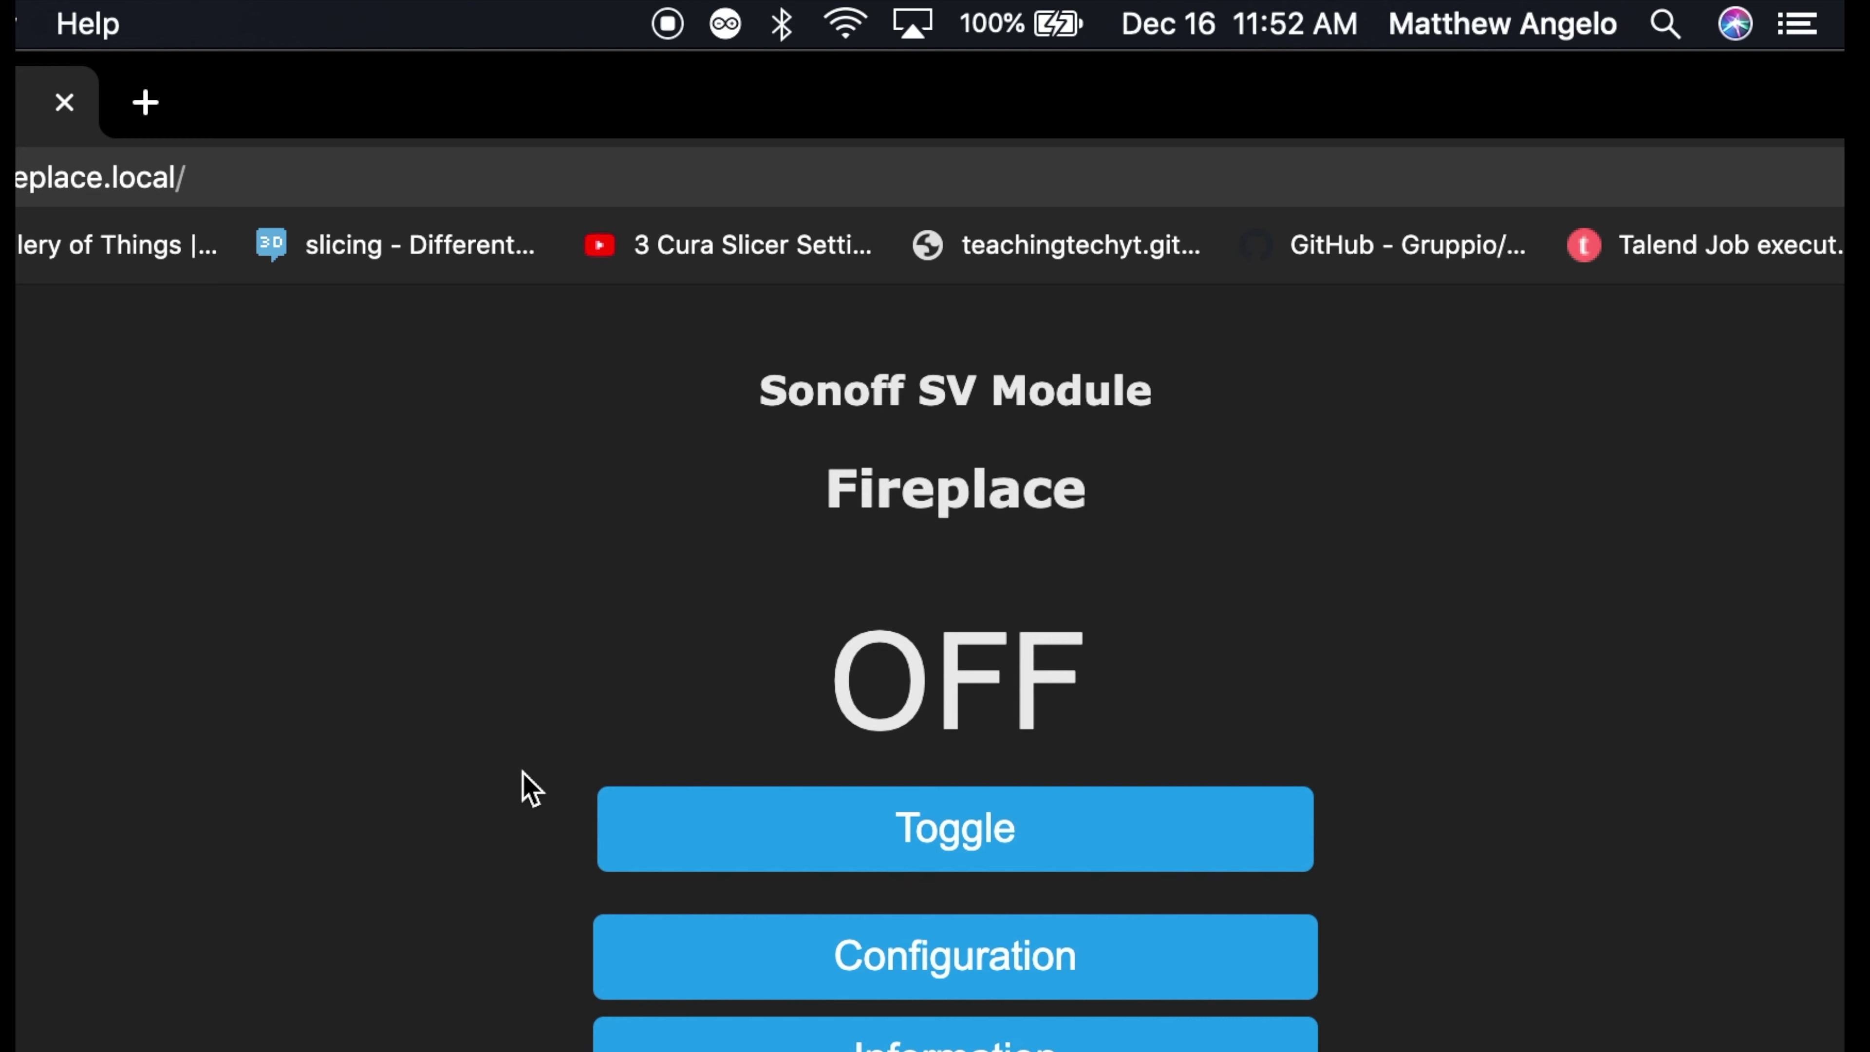
{"action": "left_click", "coordinate": [351, 105]}
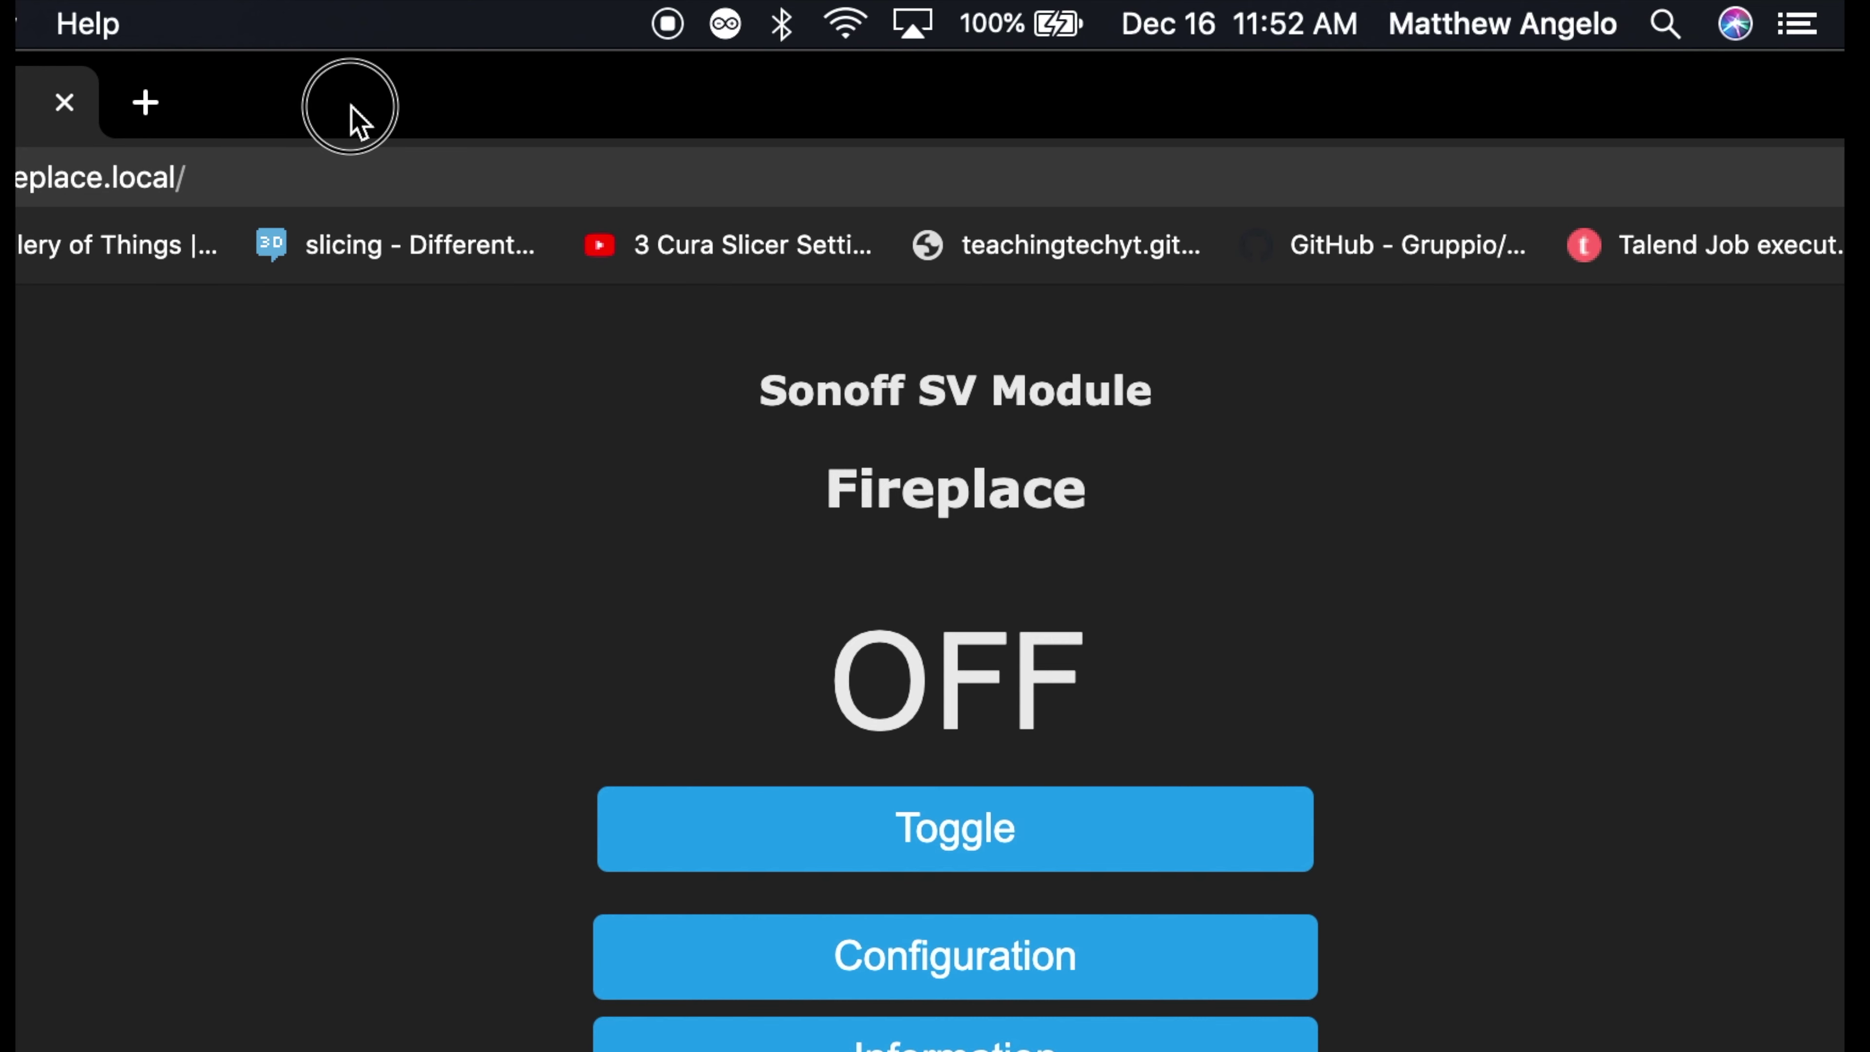
{"action": "left_click_drag", "start_coordinate": [350, 105], "coordinate": [766, 208]}
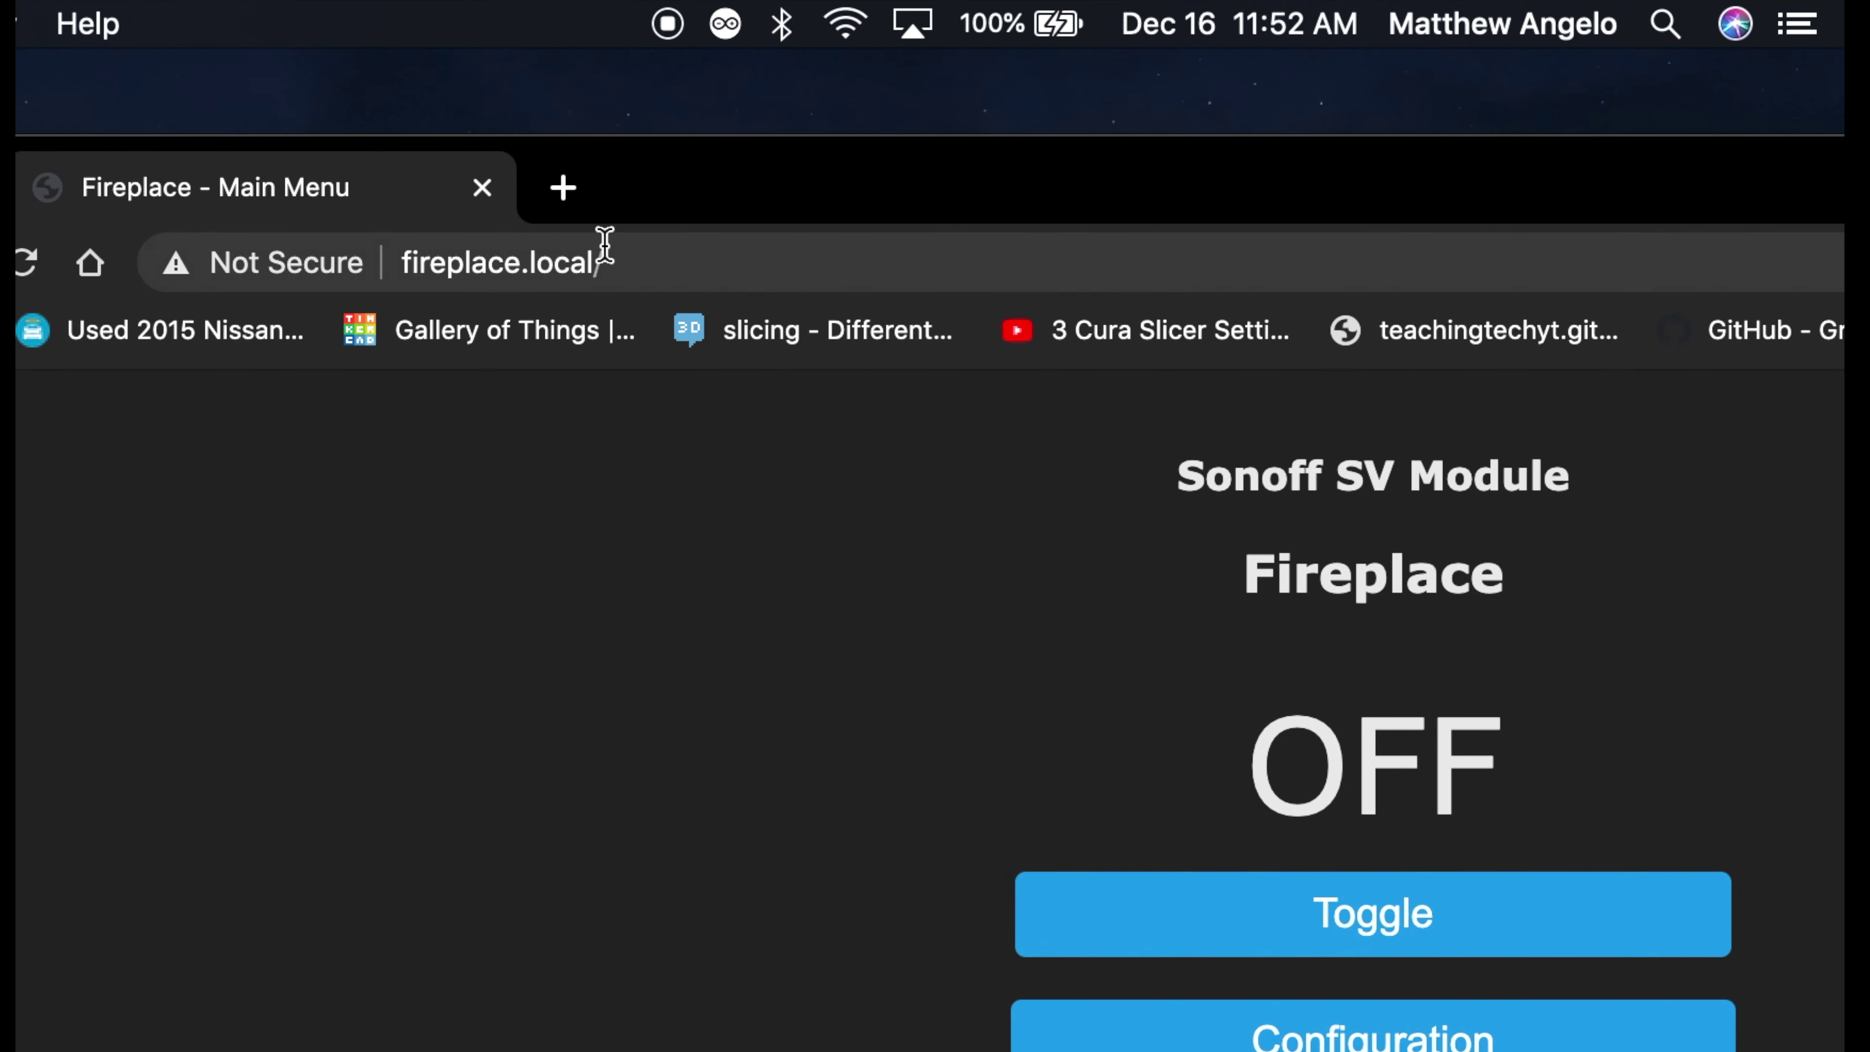
{"action": "left_click", "coordinate": [397, 263]}
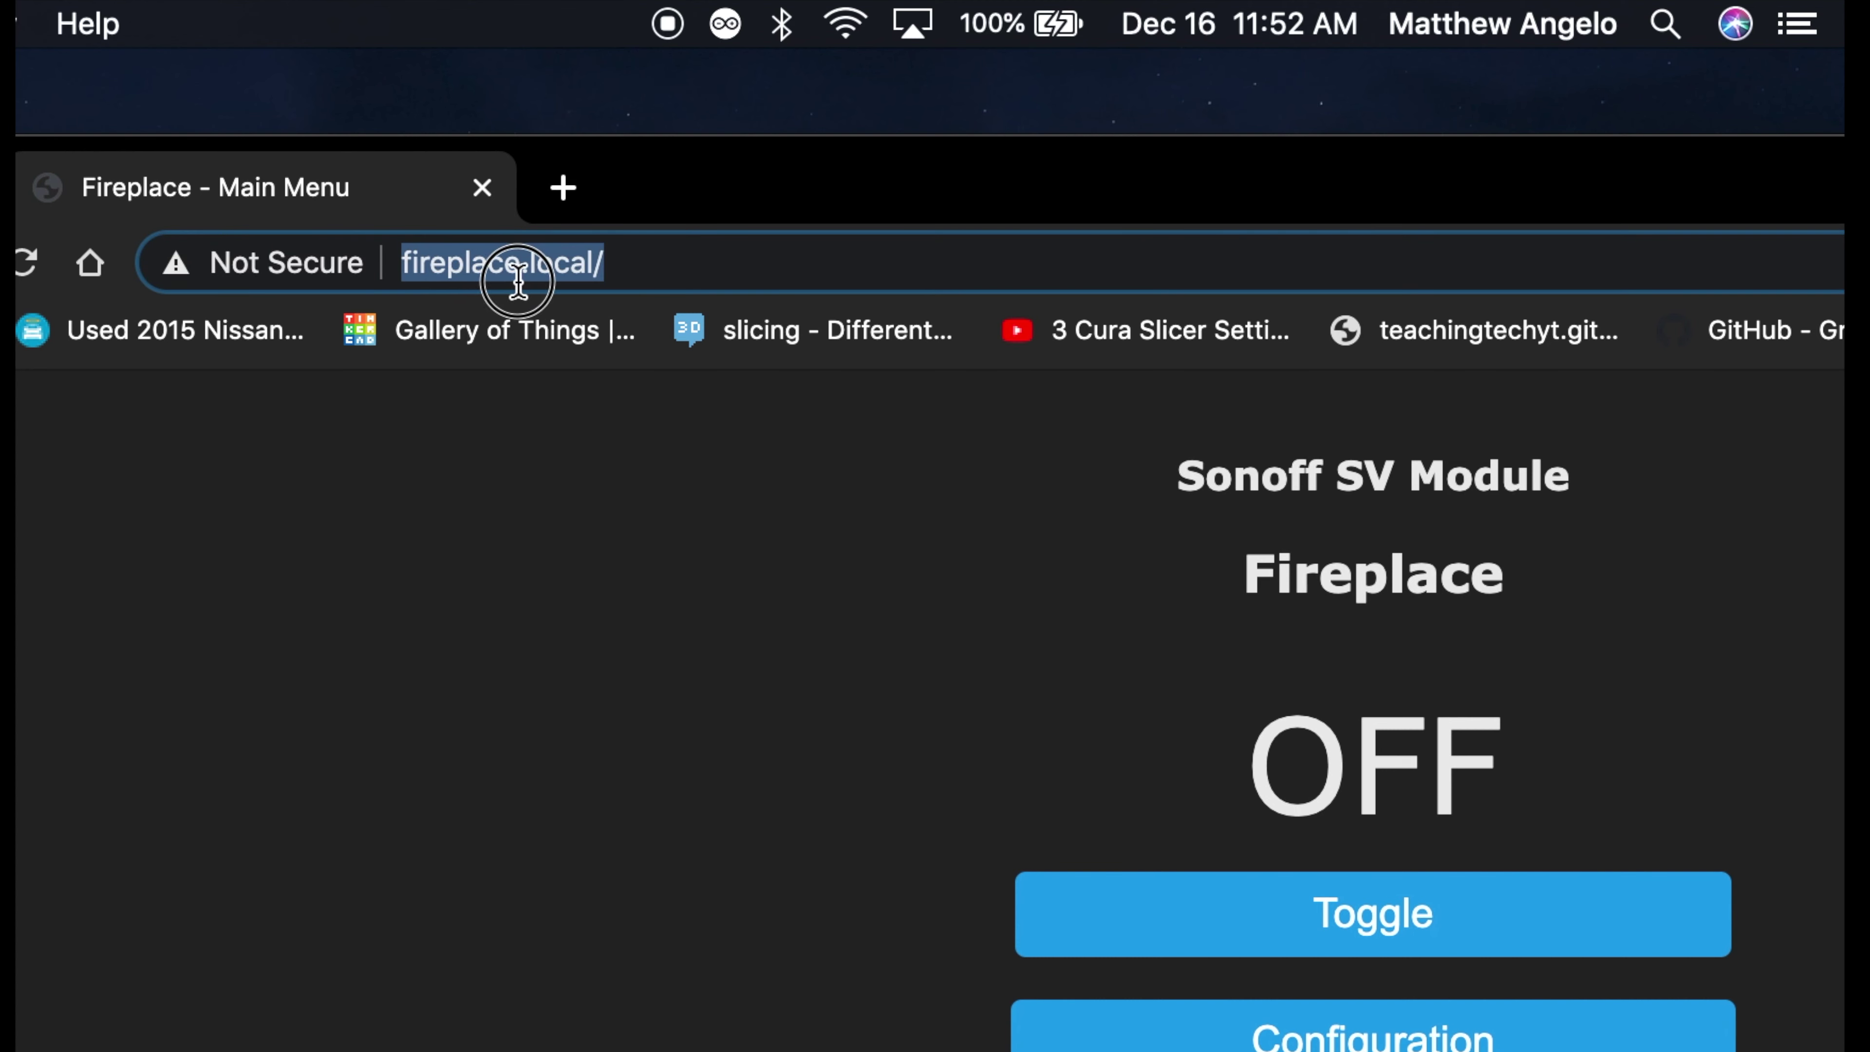
{"action": "left_click_drag", "start_coordinate": [518, 280], "coordinate": [583, 279]}
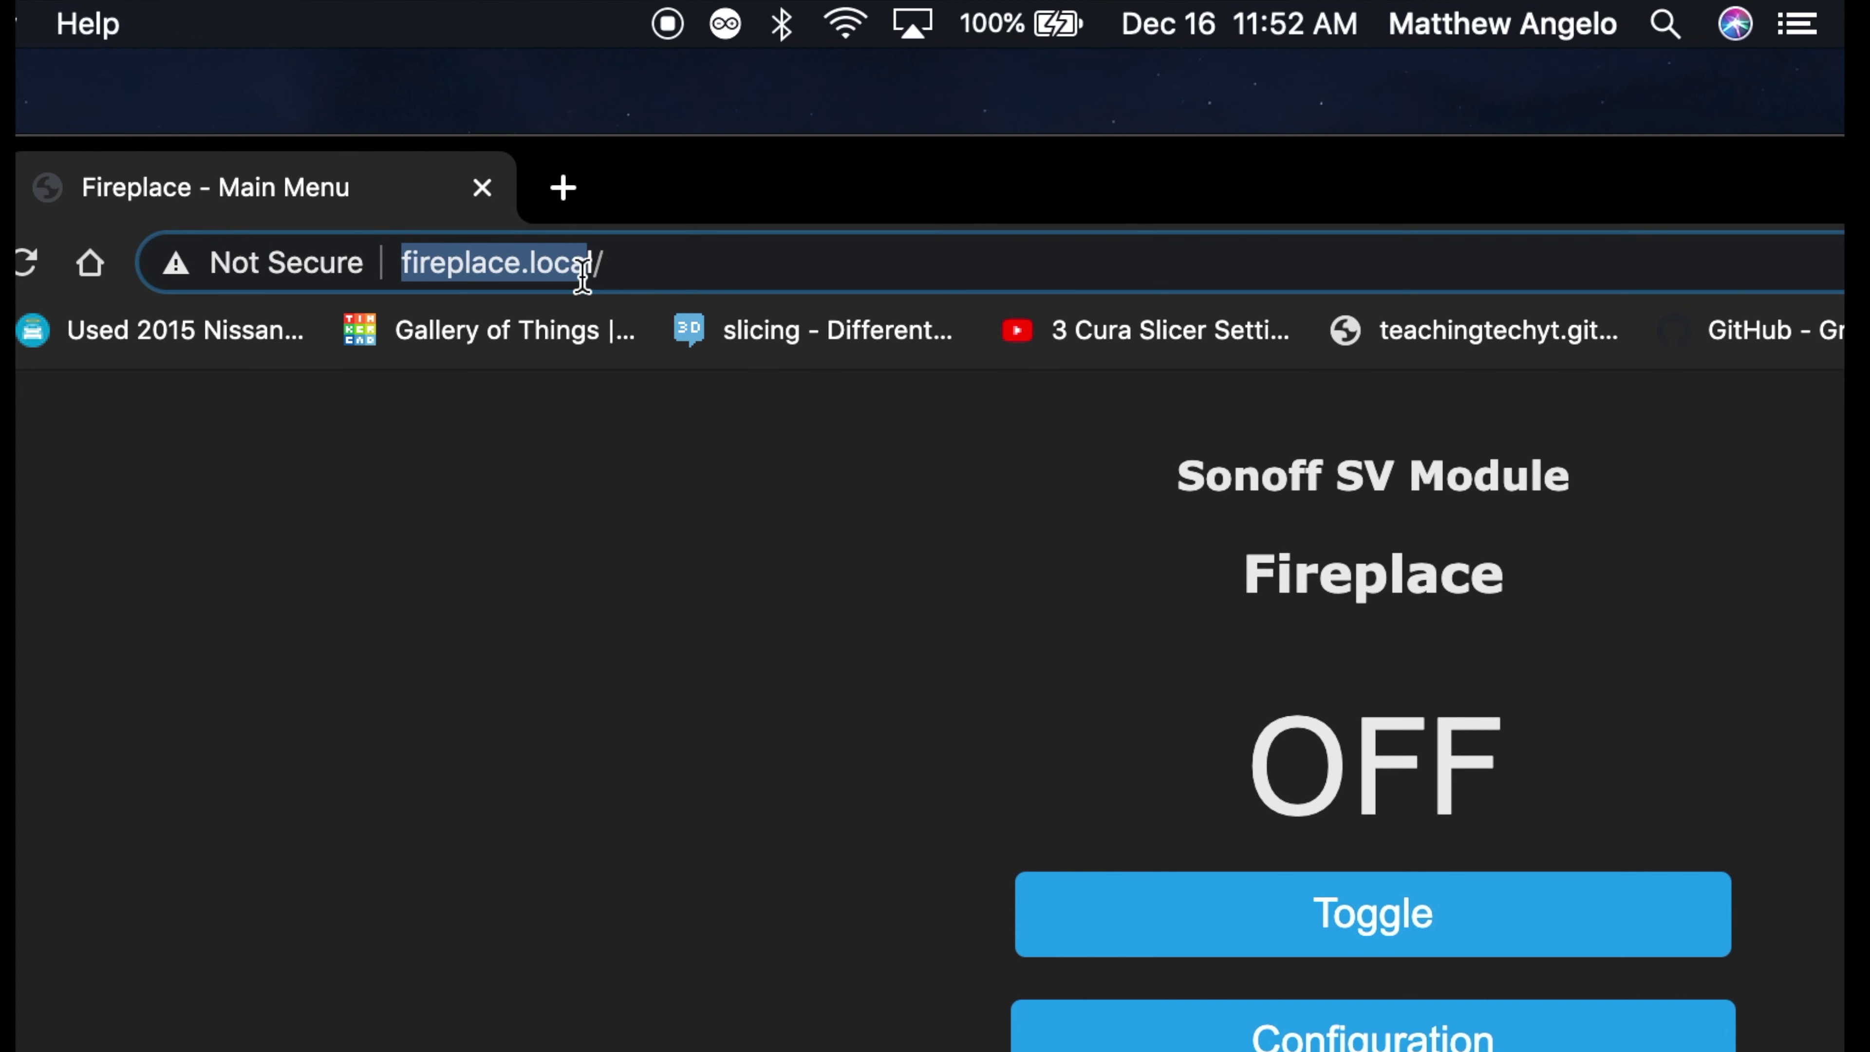
Step: Open the AT&T router's Device List at 192.168.1.254 in a new tab
{"action": "left_click", "coordinate": [581, 193]}
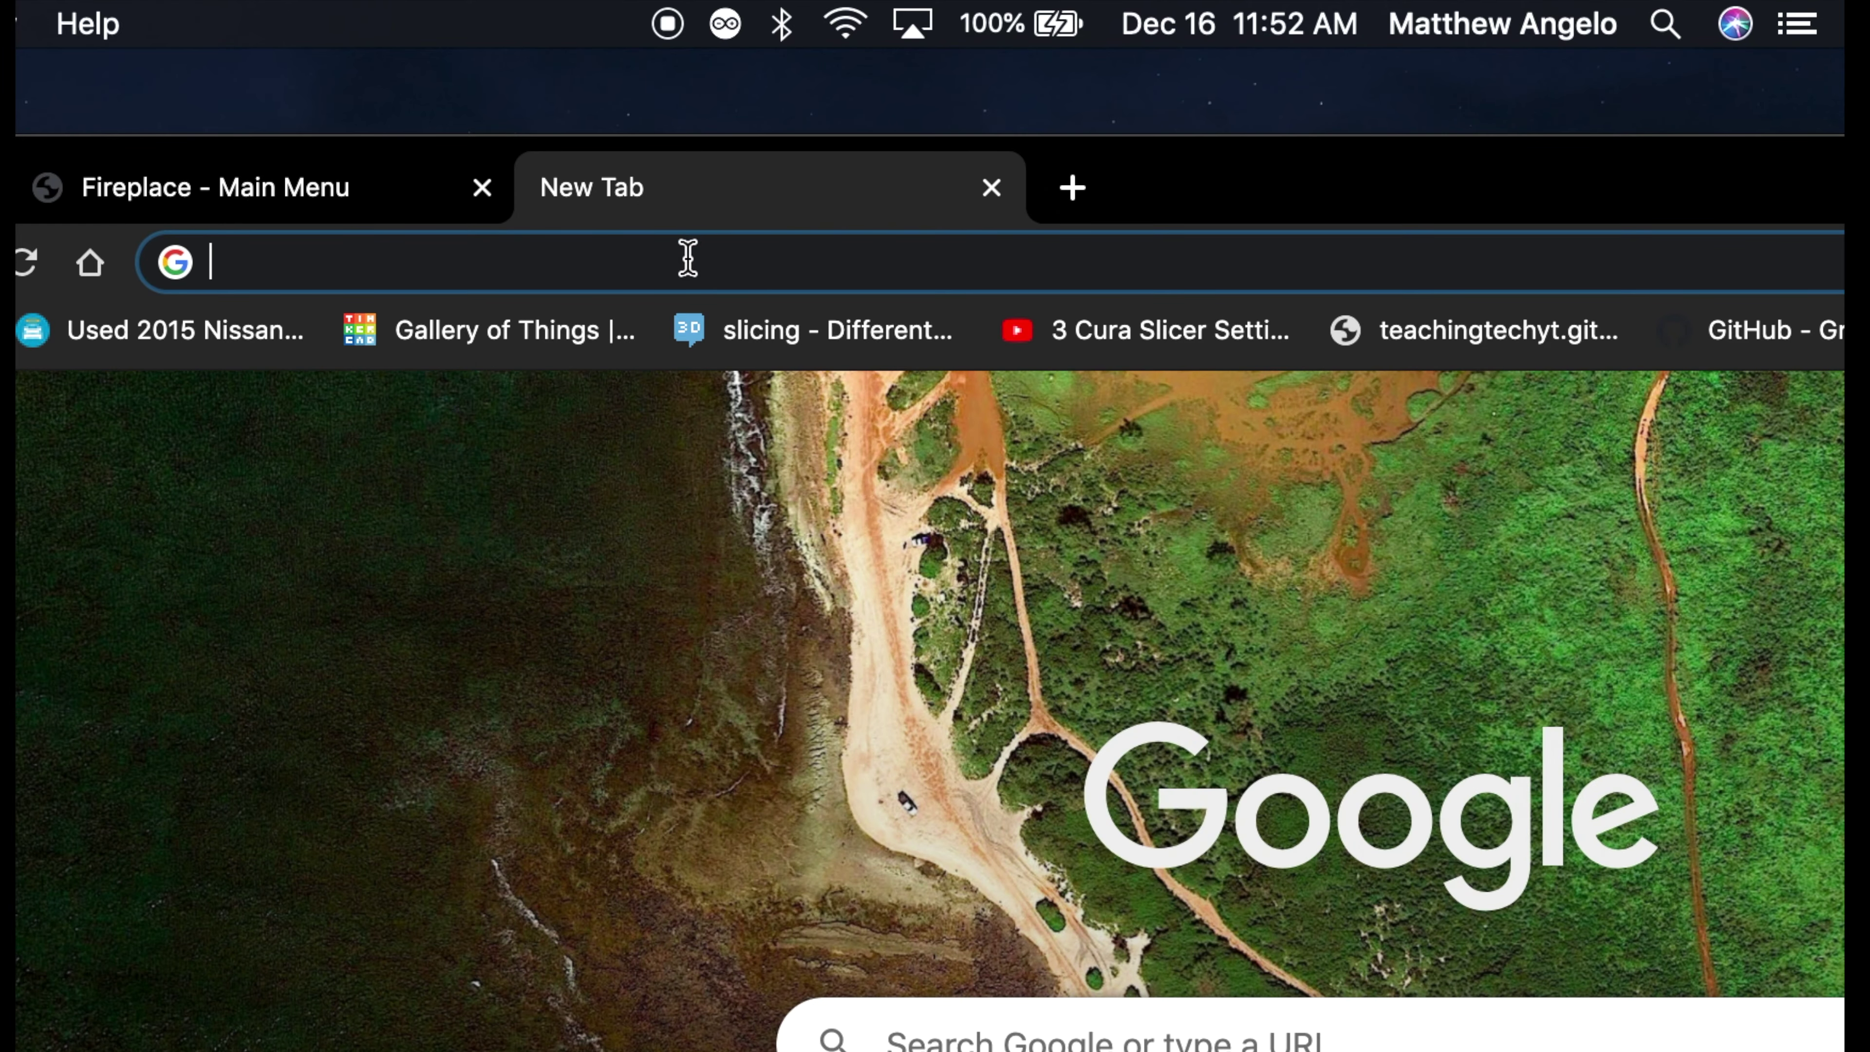
{"action": "left_click", "coordinate": [686, 274]}
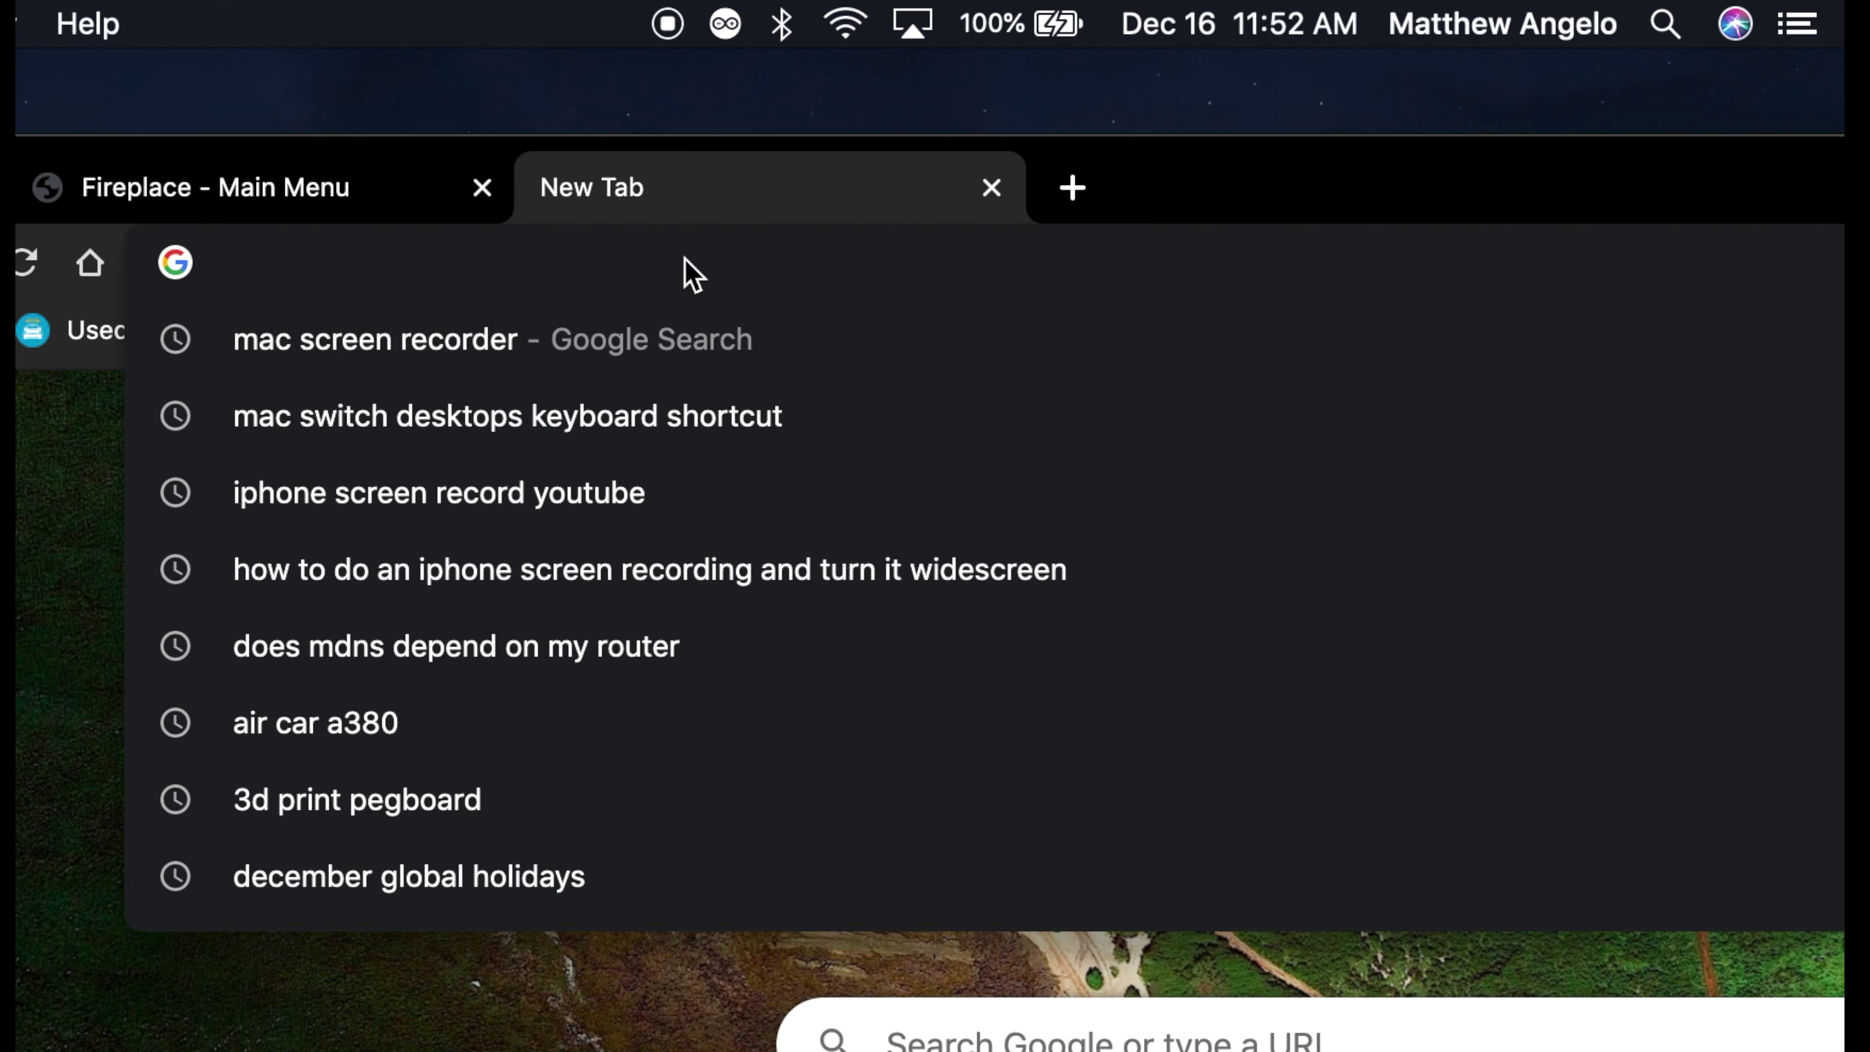
{"action": "type", "text": "192.168.1.254"}
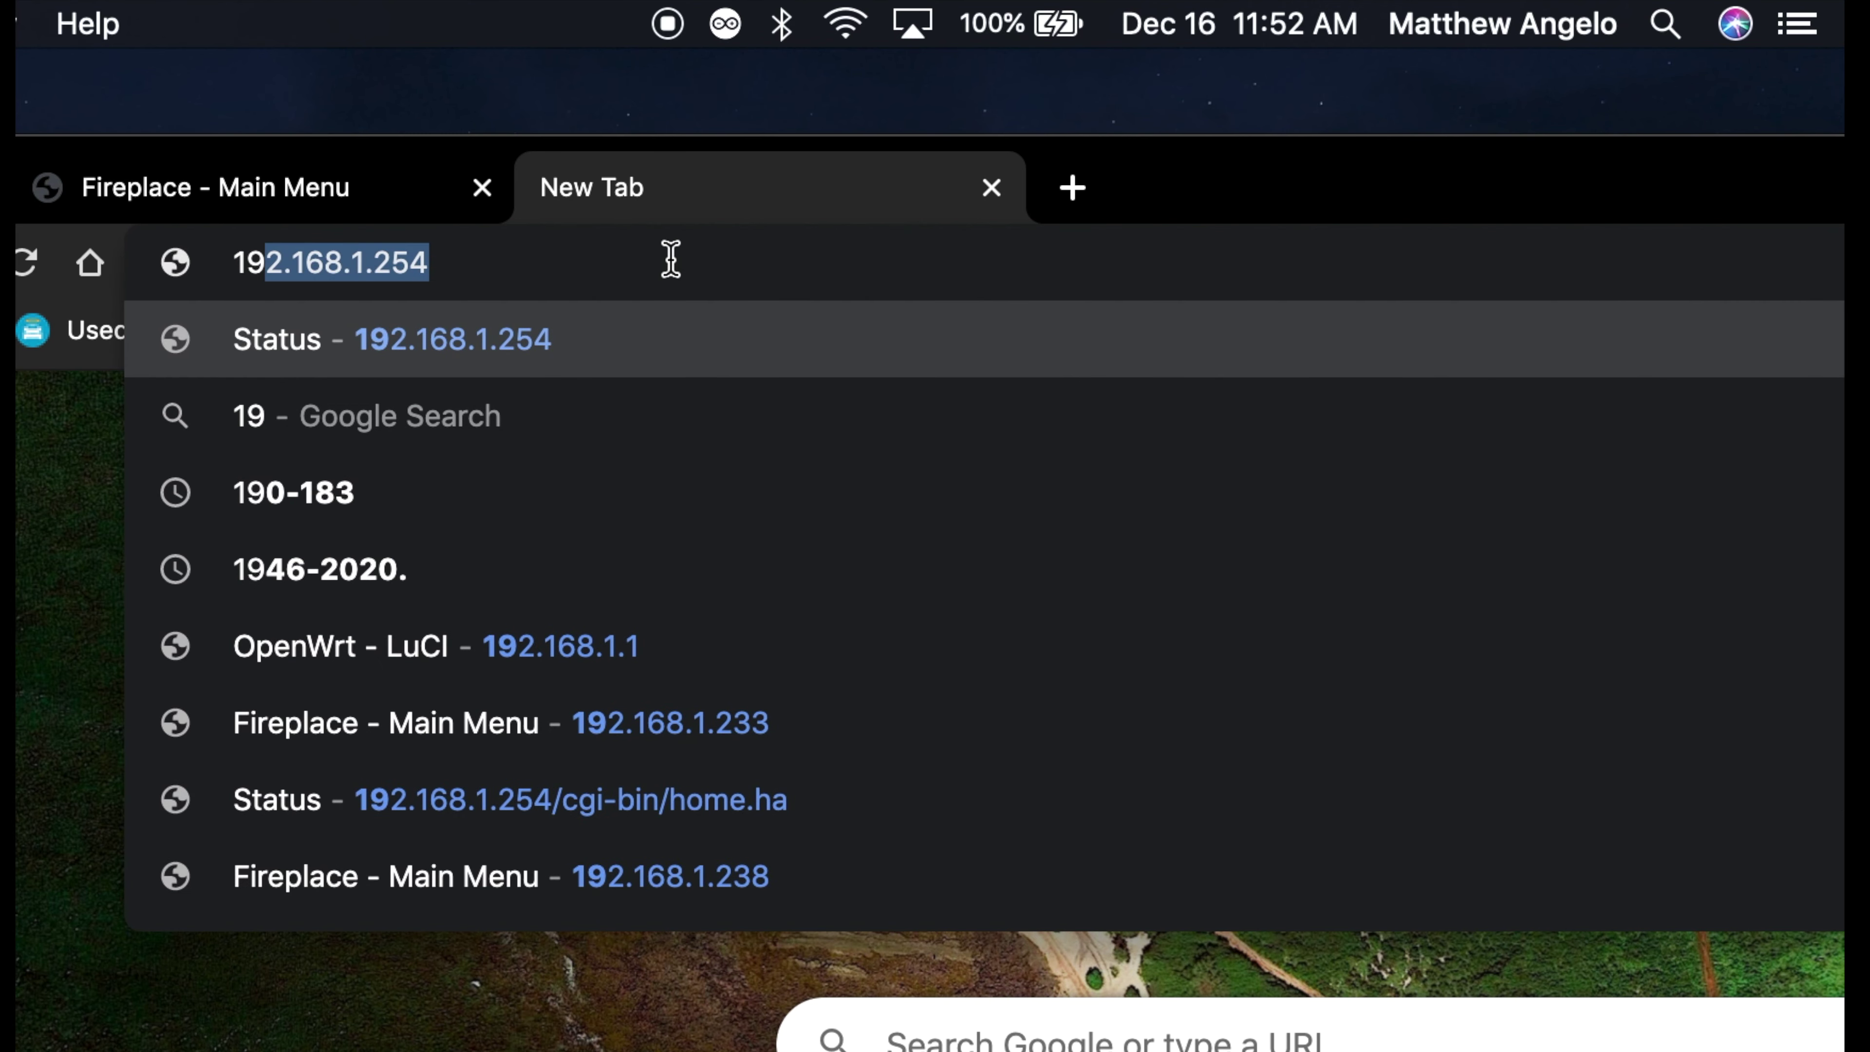
{"action": "left_click", "coordinate": [573, 340]}
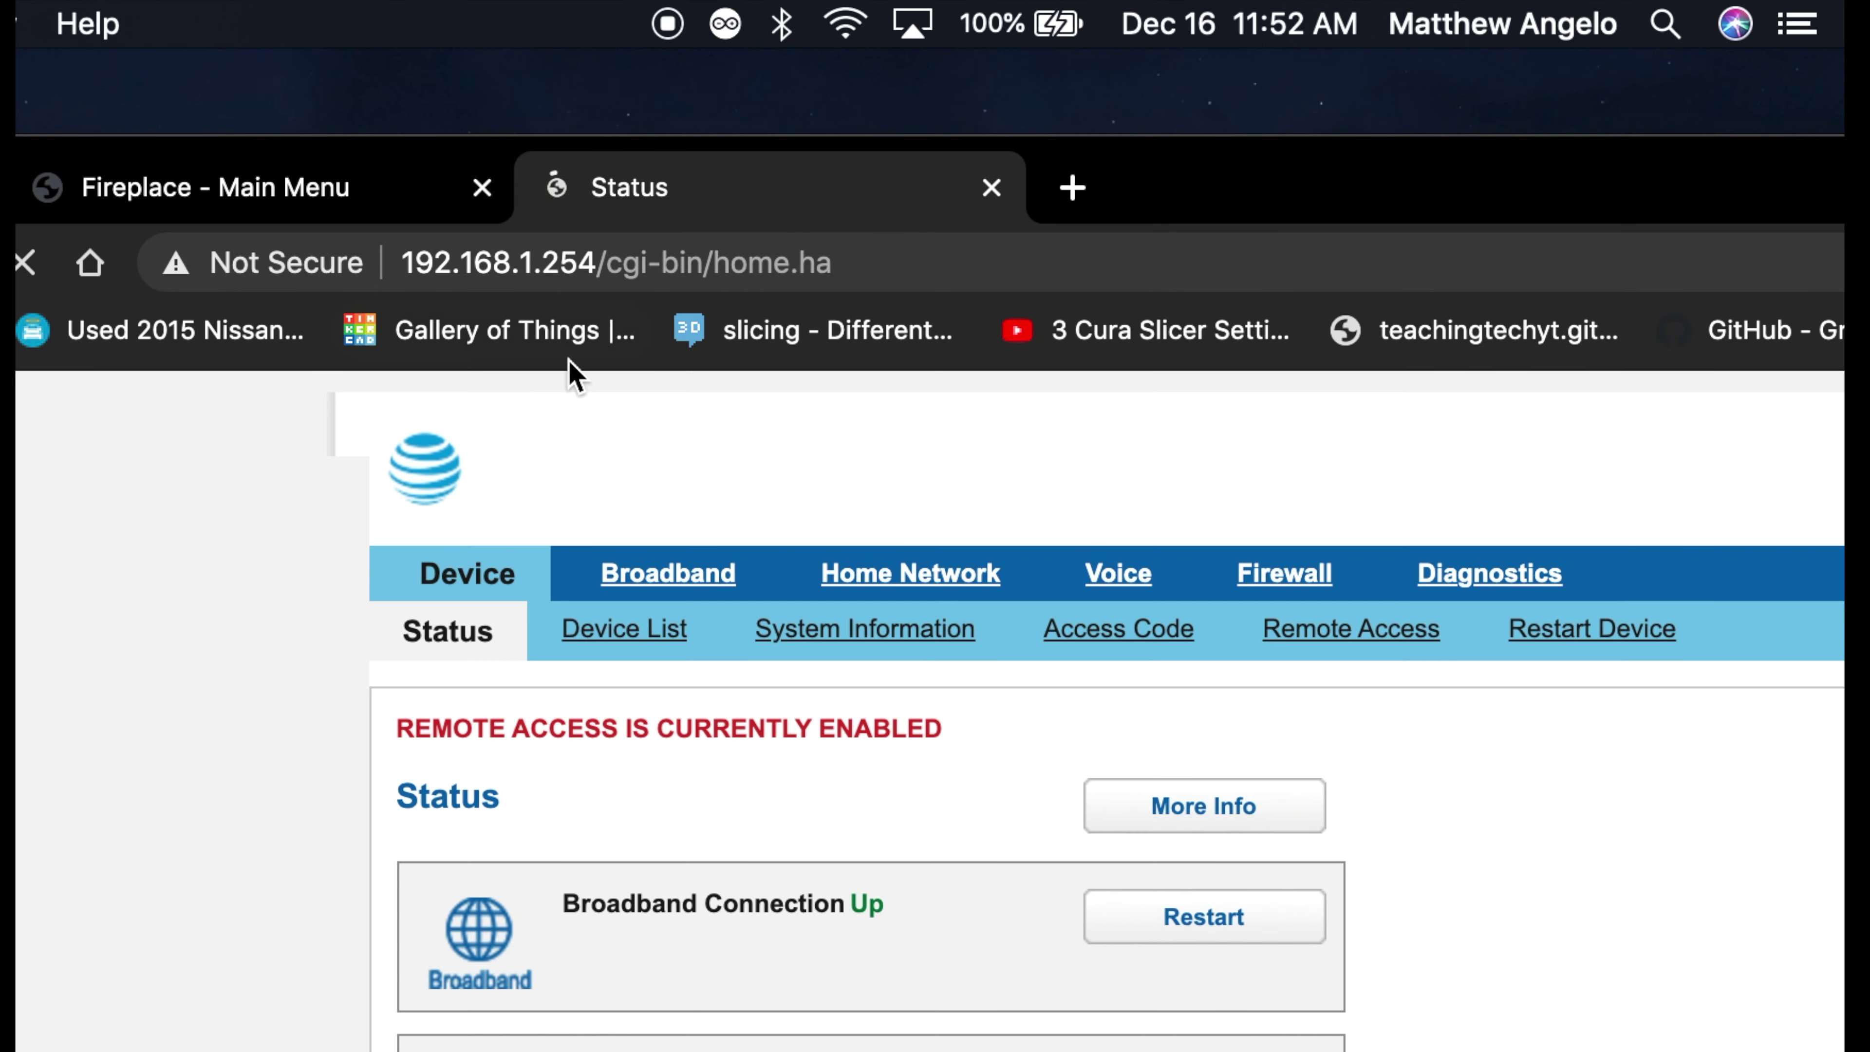
{"action": "left_click", "coordinate": [617, 634]}
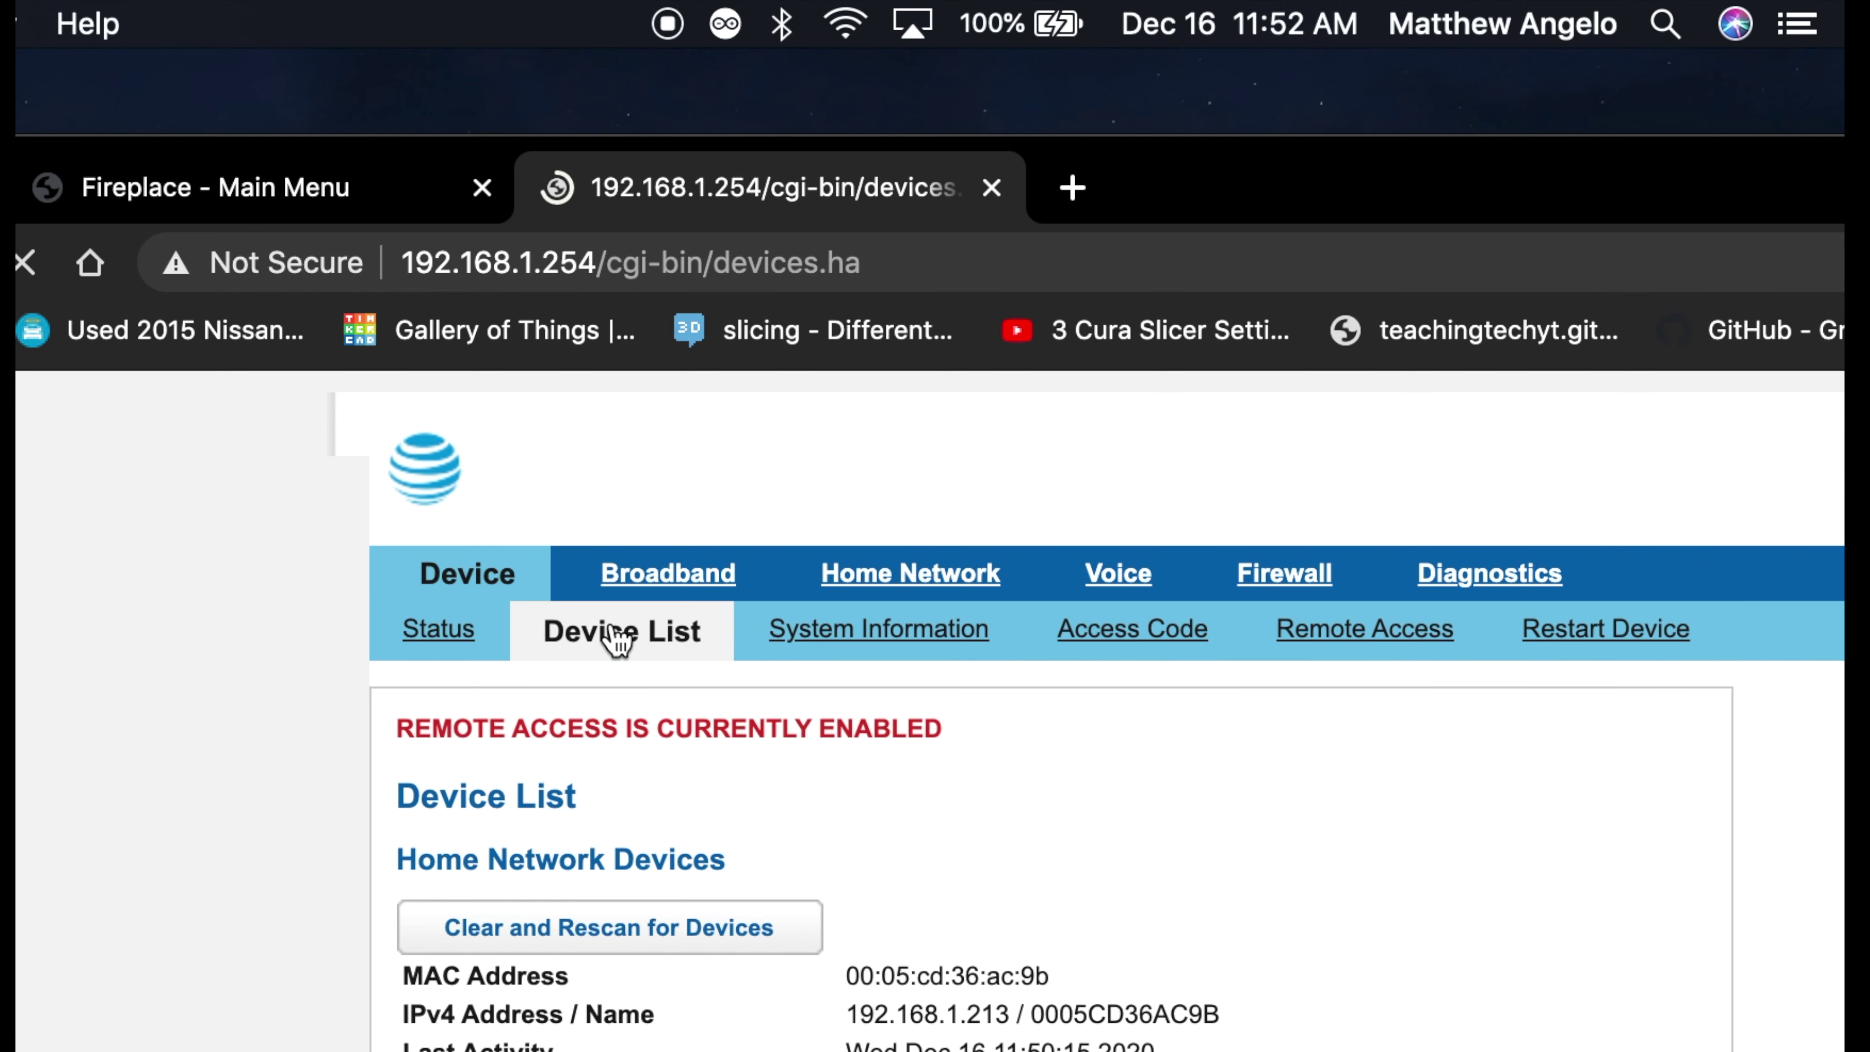
Step: Scroll through the router's list of connected devices
{"action": "scroll", "coordinate": [527, 858], "scroll_direction": "down", "scroll_amount": 5}
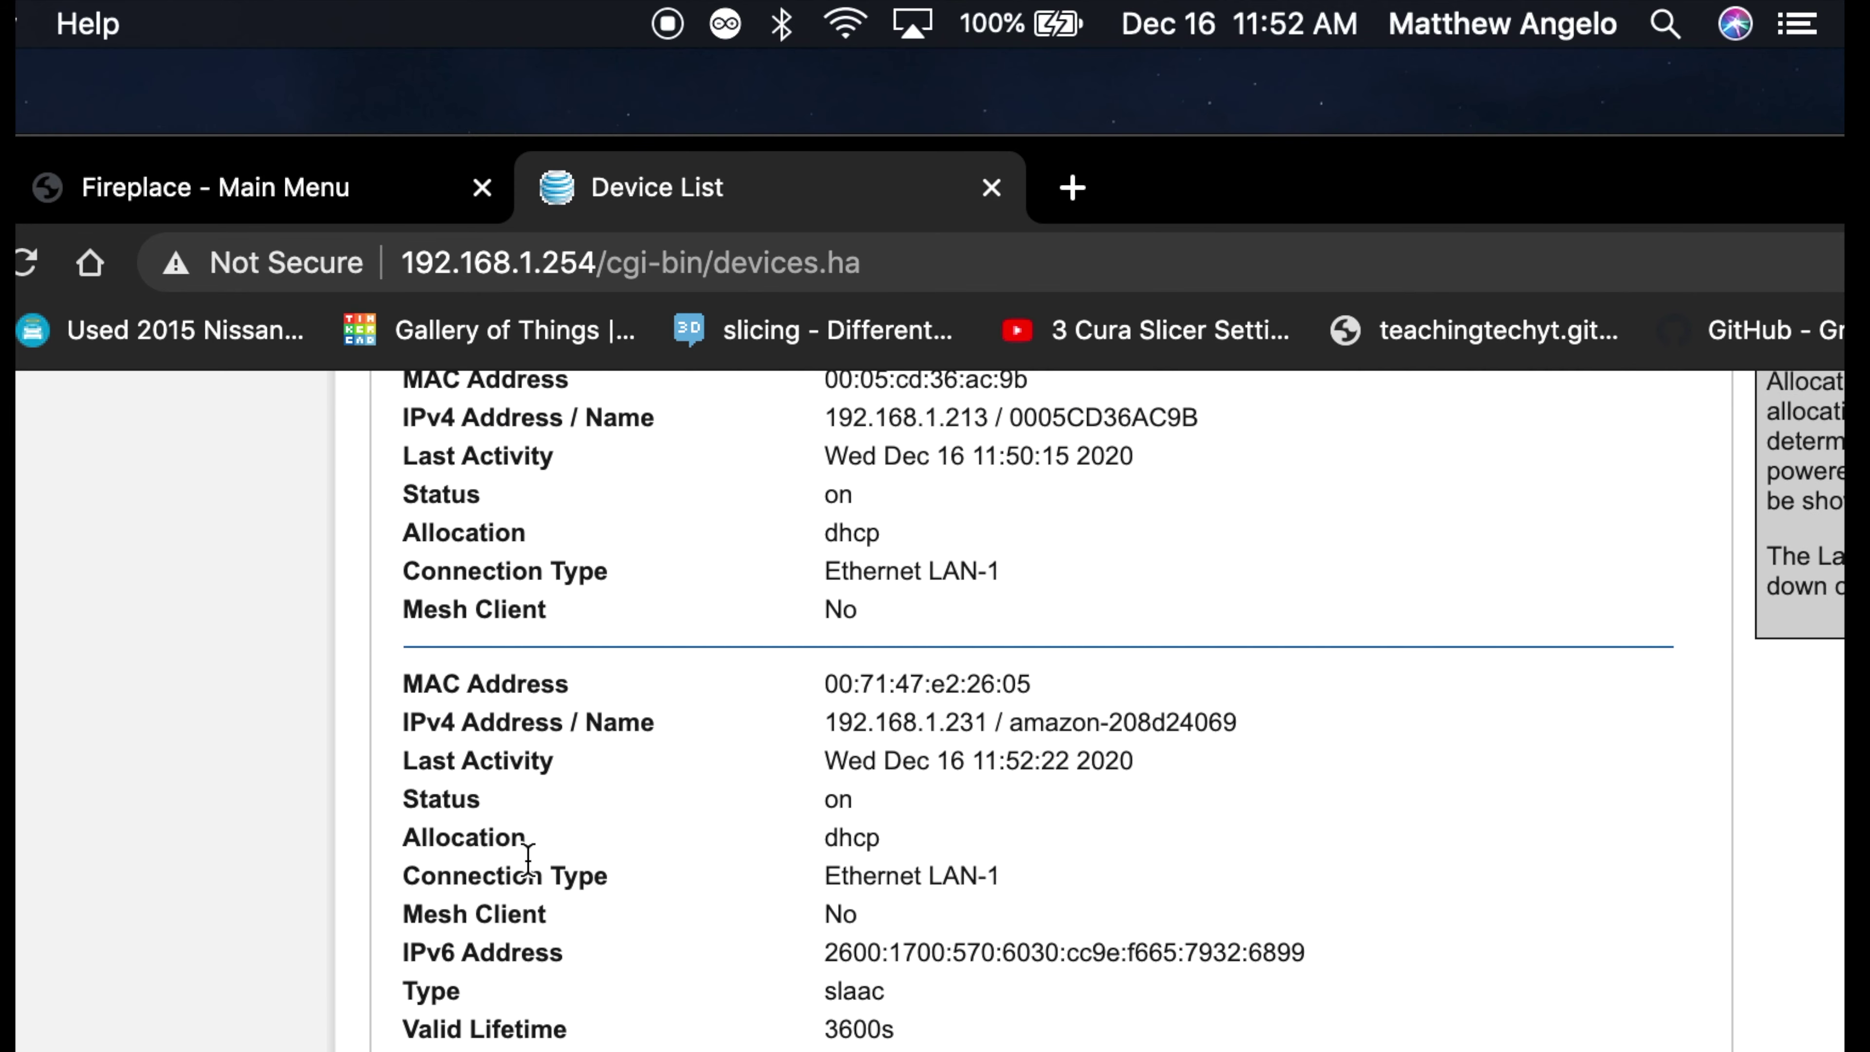
{"action": "scroll", "coordinate": [527, 858], "scroll_direction": "down", "scroll_amount": 20}
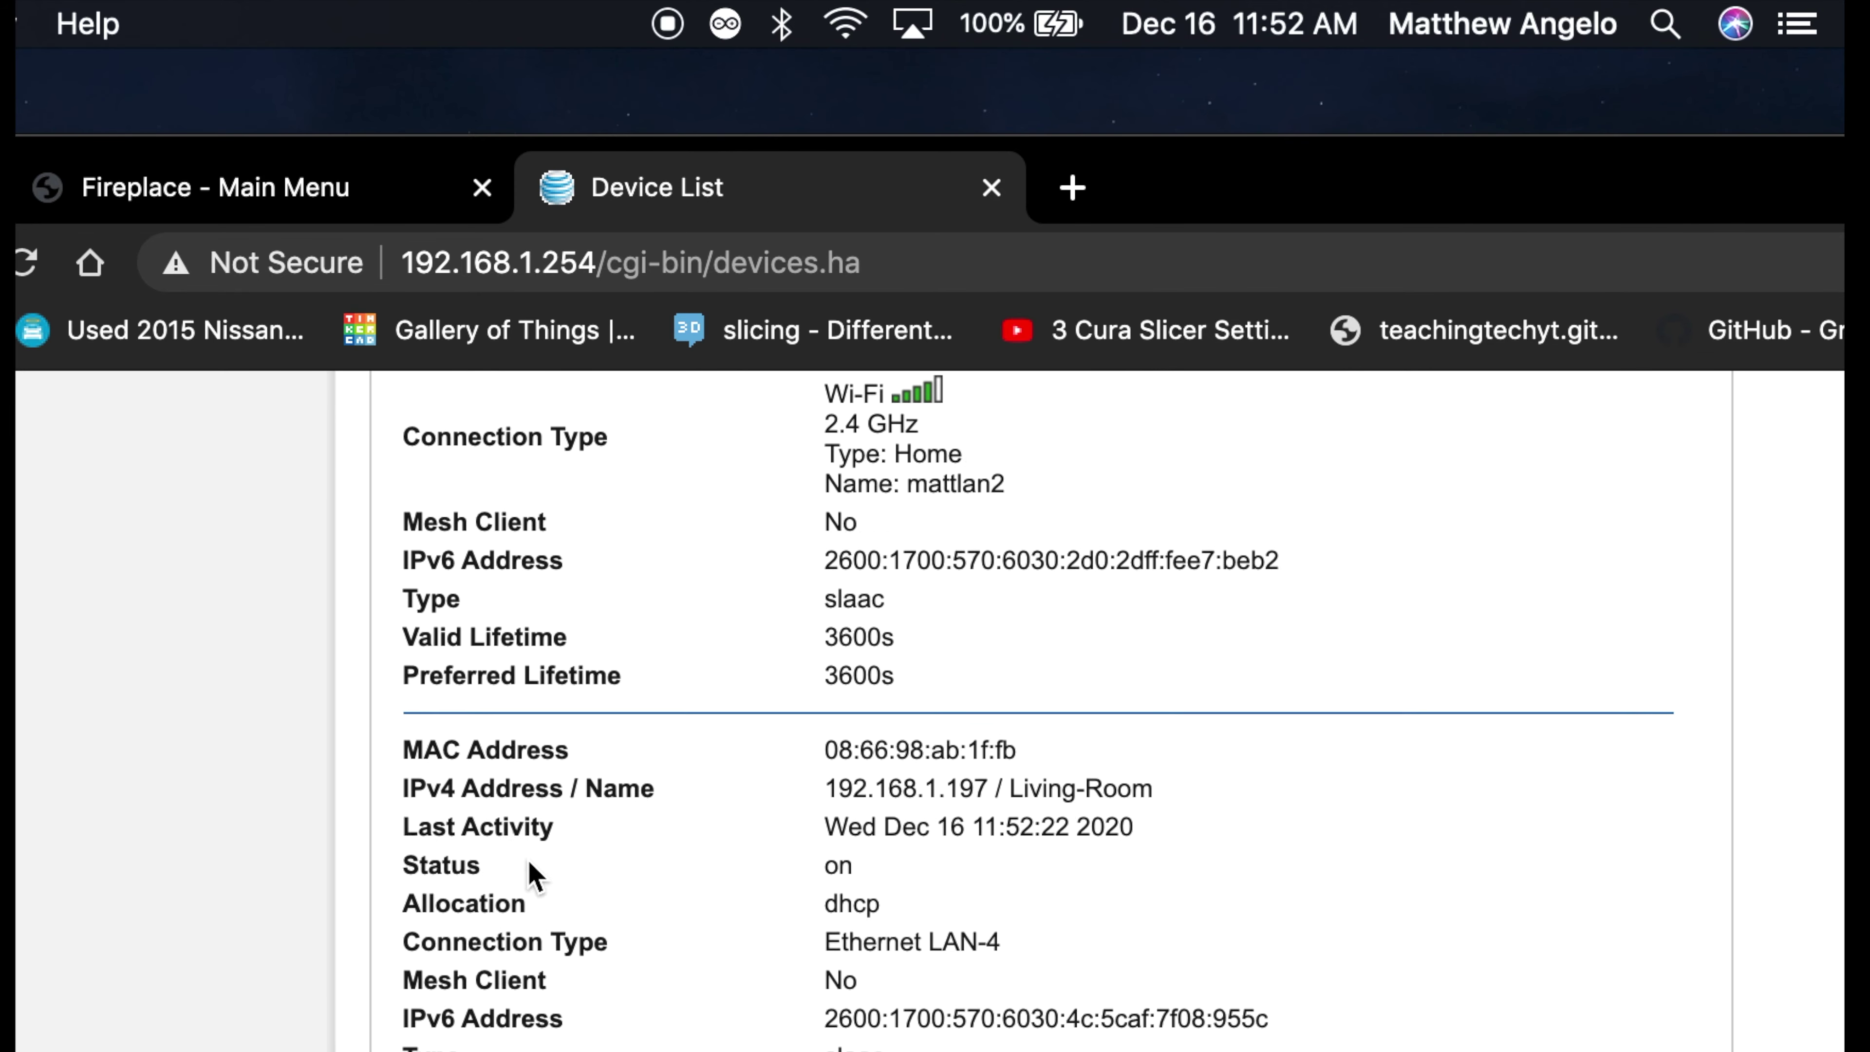
{"action": "scroll", "coordinate": [527, 861], "scroll_direction": "down", "scroll_amount": 5}
{"action": "scroll", "coordinate": [626, 848], "scroll_direction": "up", "scroll_amount": 5}
{"action": "left_click_drag", "start_coordinate": [1319, 171], "coordinate": [1721, 184]}
{"action": "scroll", "coordinate": [884, 663], "scroll_direction": "down", "scroll_amount": 5}
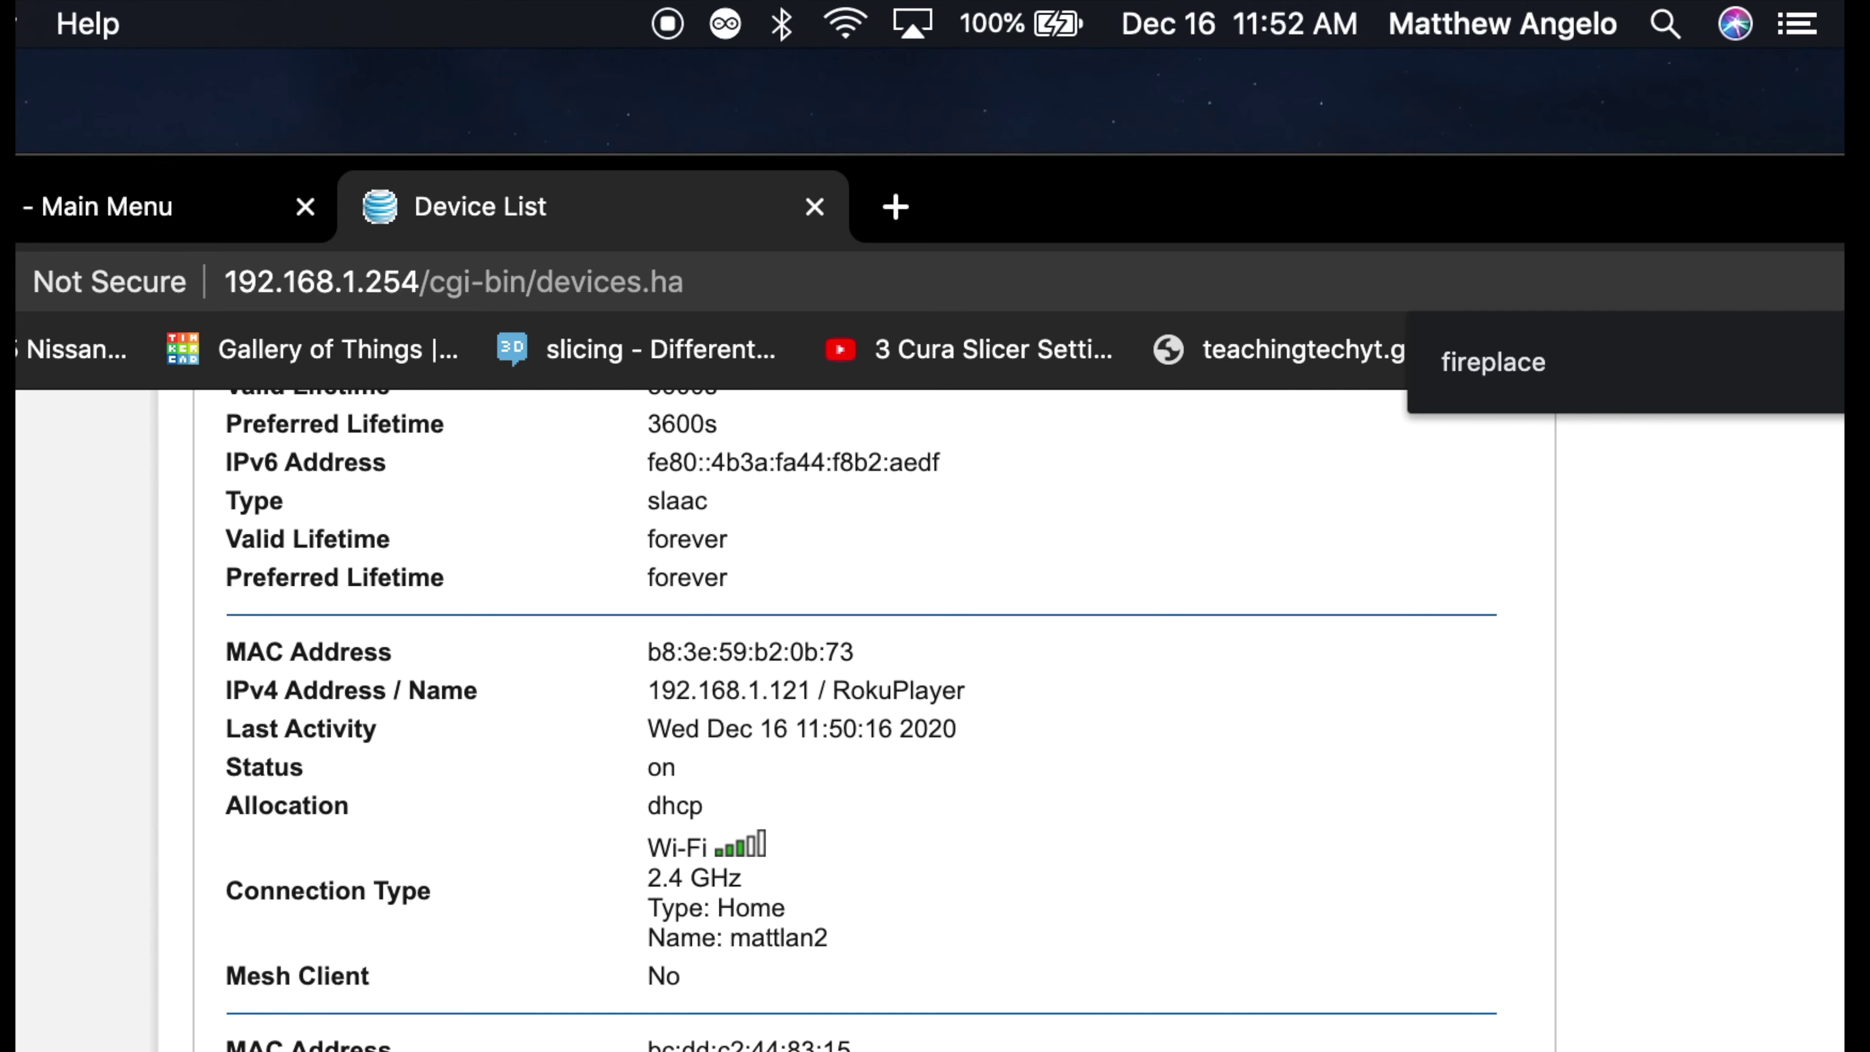
{"action": "left_click", "coordinate": [895, 207]}
Step: Load the Fireplace main menu at 192.168.1.125 by pasting the IP address
{"action": "left_click", "coordinate": [843, 284]}
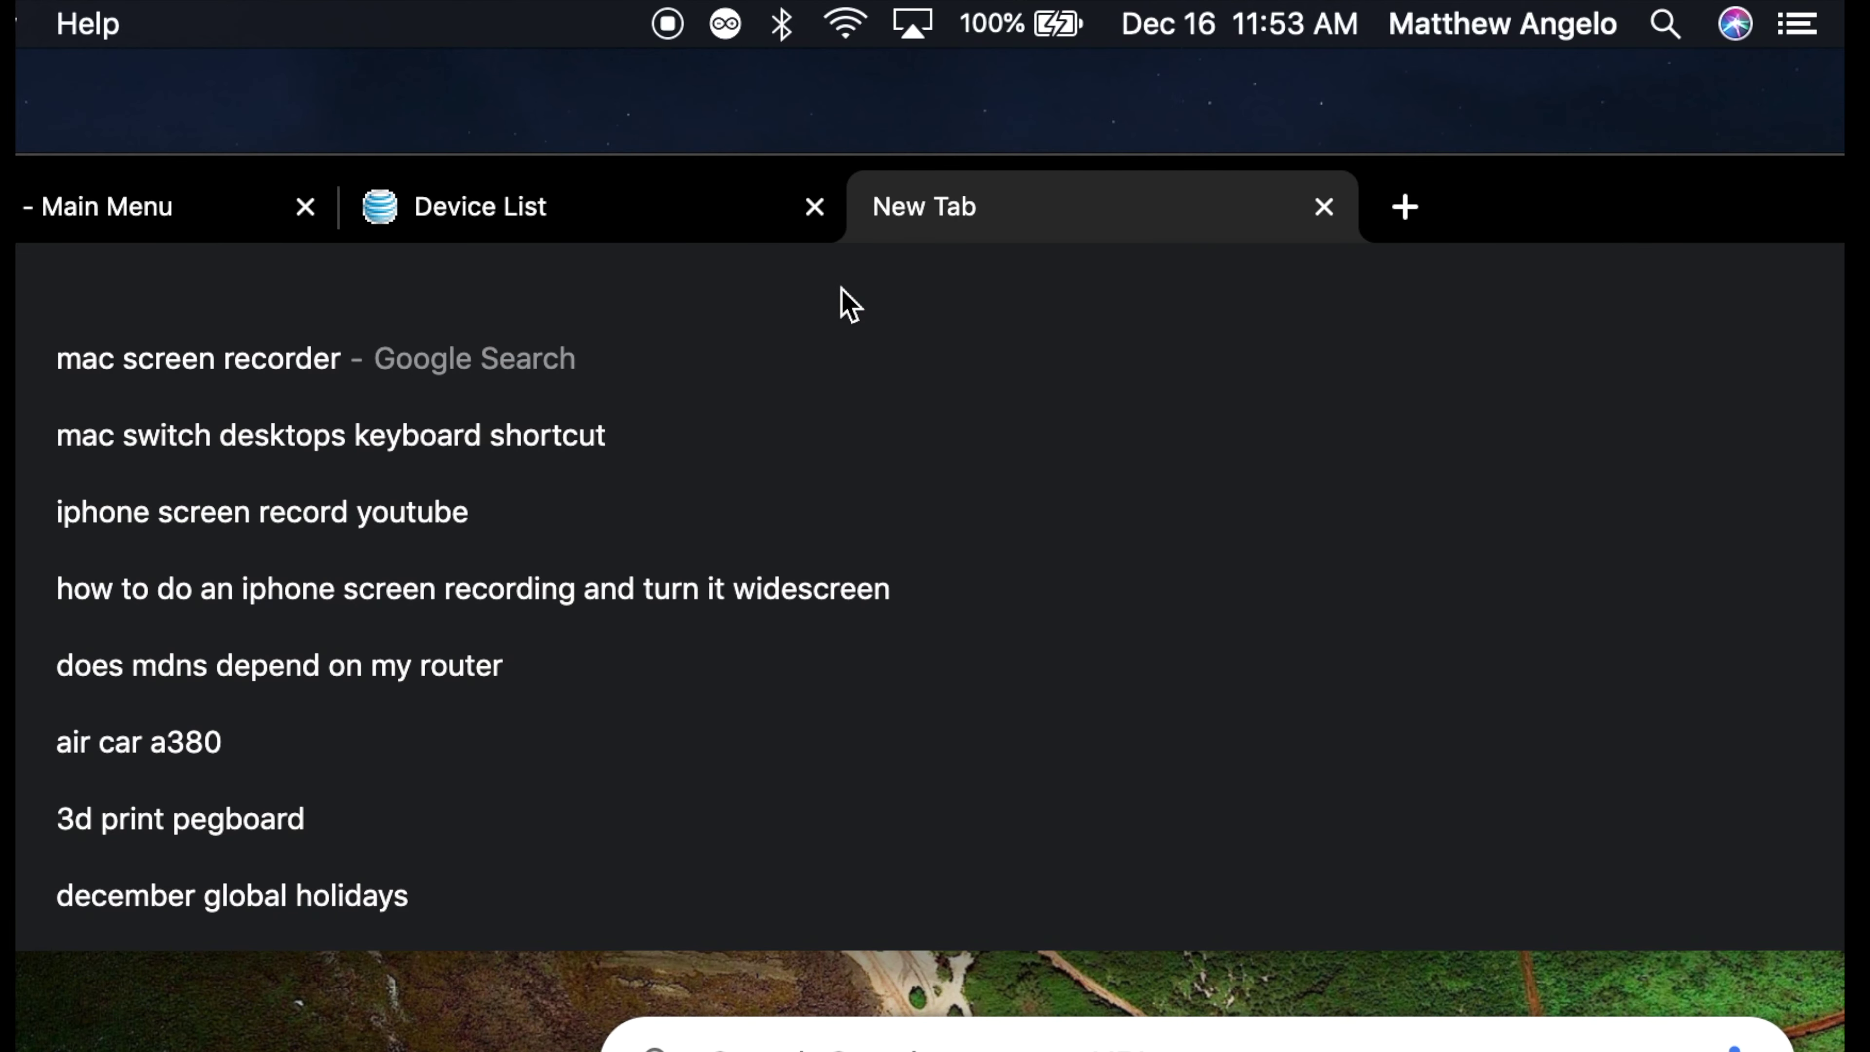
{"action": "type", "text": "192.168.1.125"}
{"action": "key", "text": "Return"}
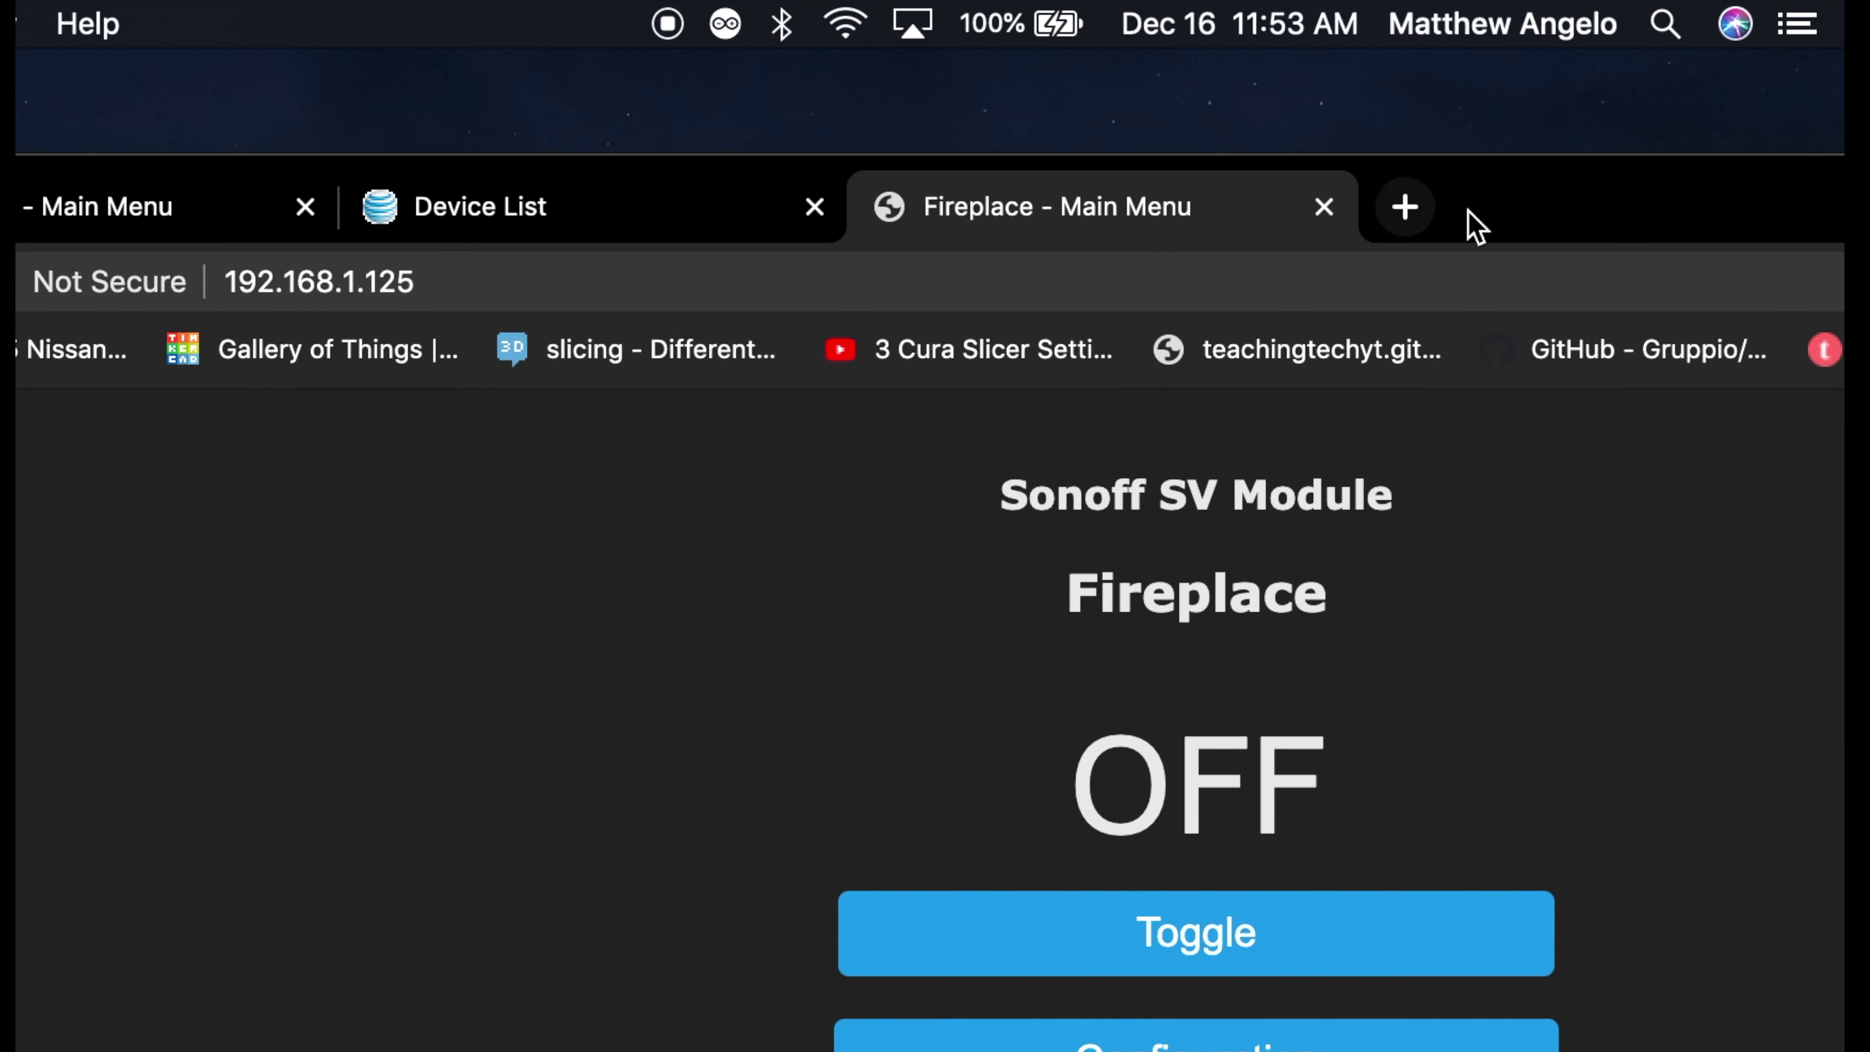
{"action": "left_click", "coordinate": [431, 281]}
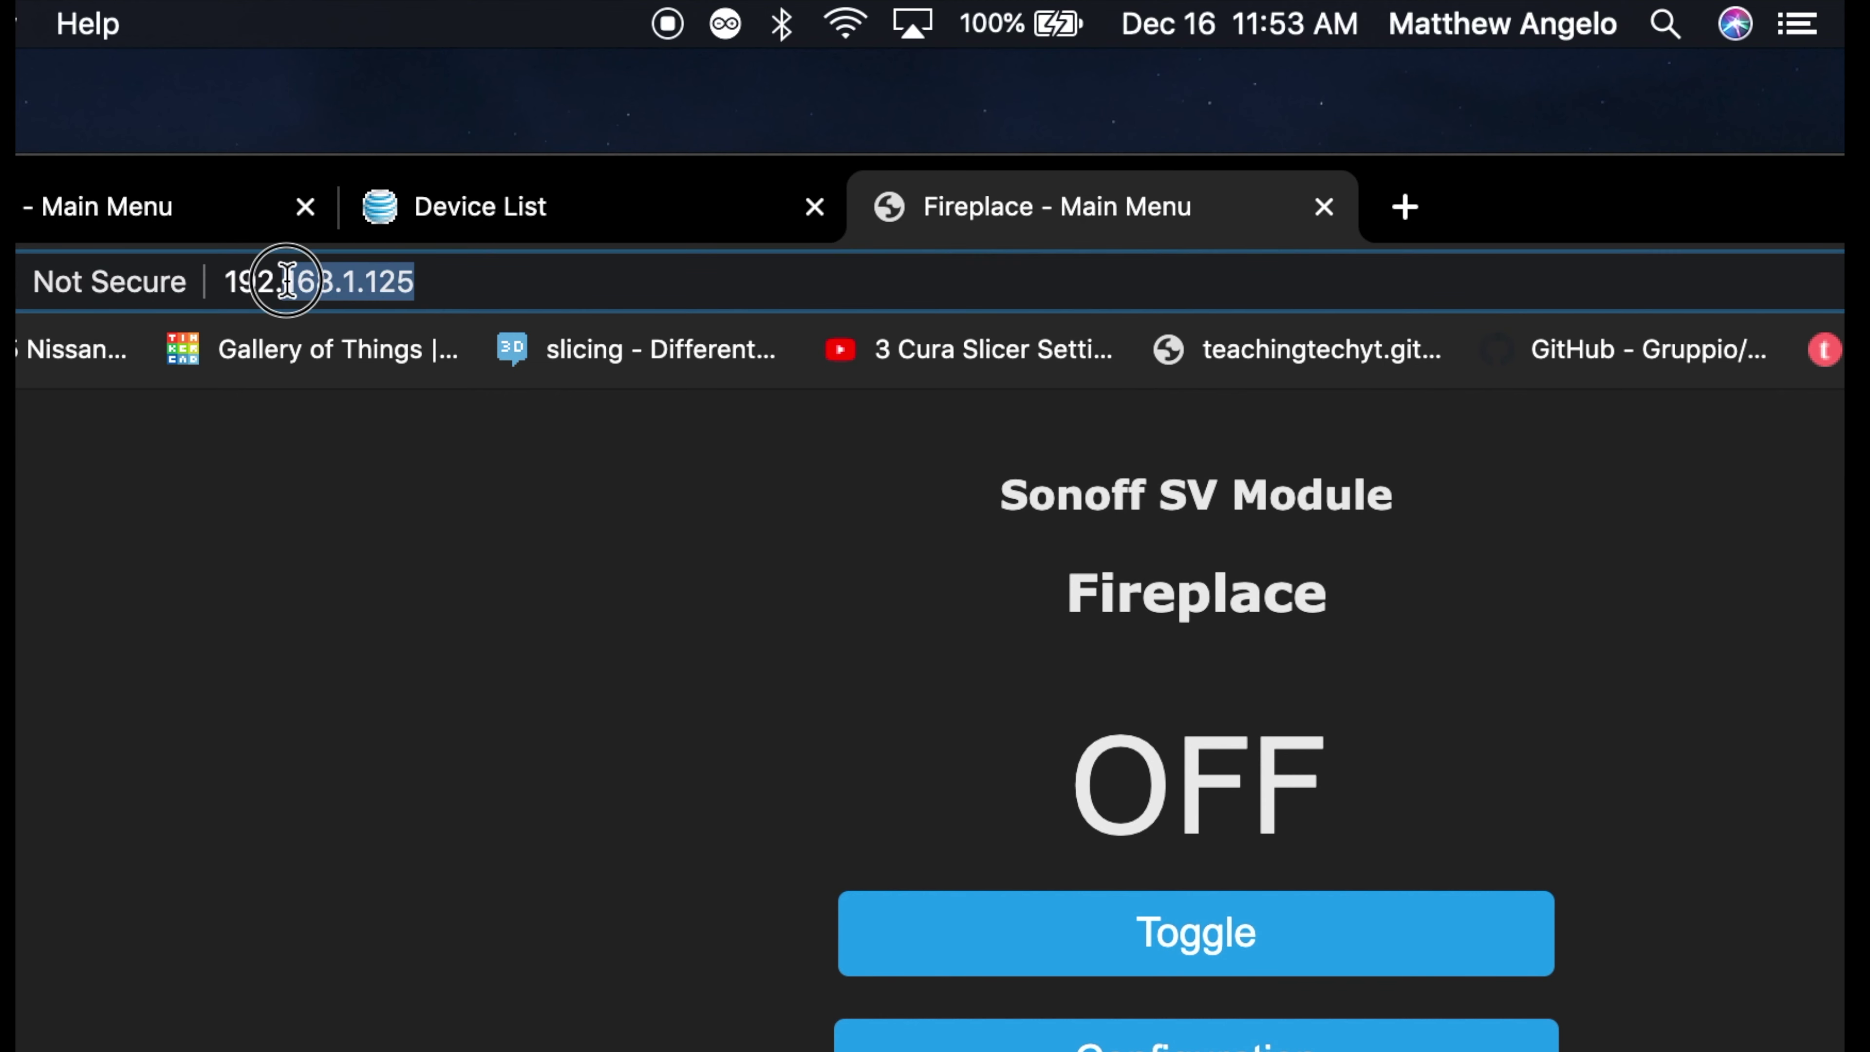